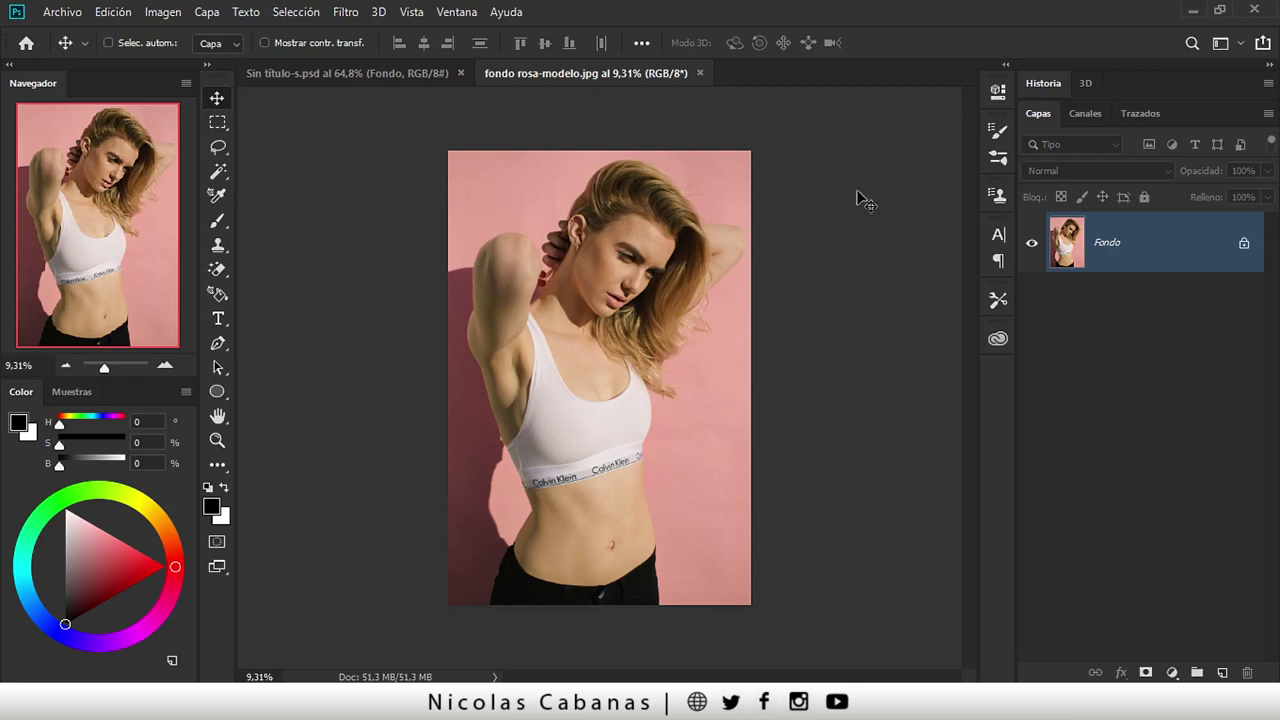
# Select the model as subject, mask out the pink background, invert the mask, then undo the cutout
pyautogui.press('ctrl')
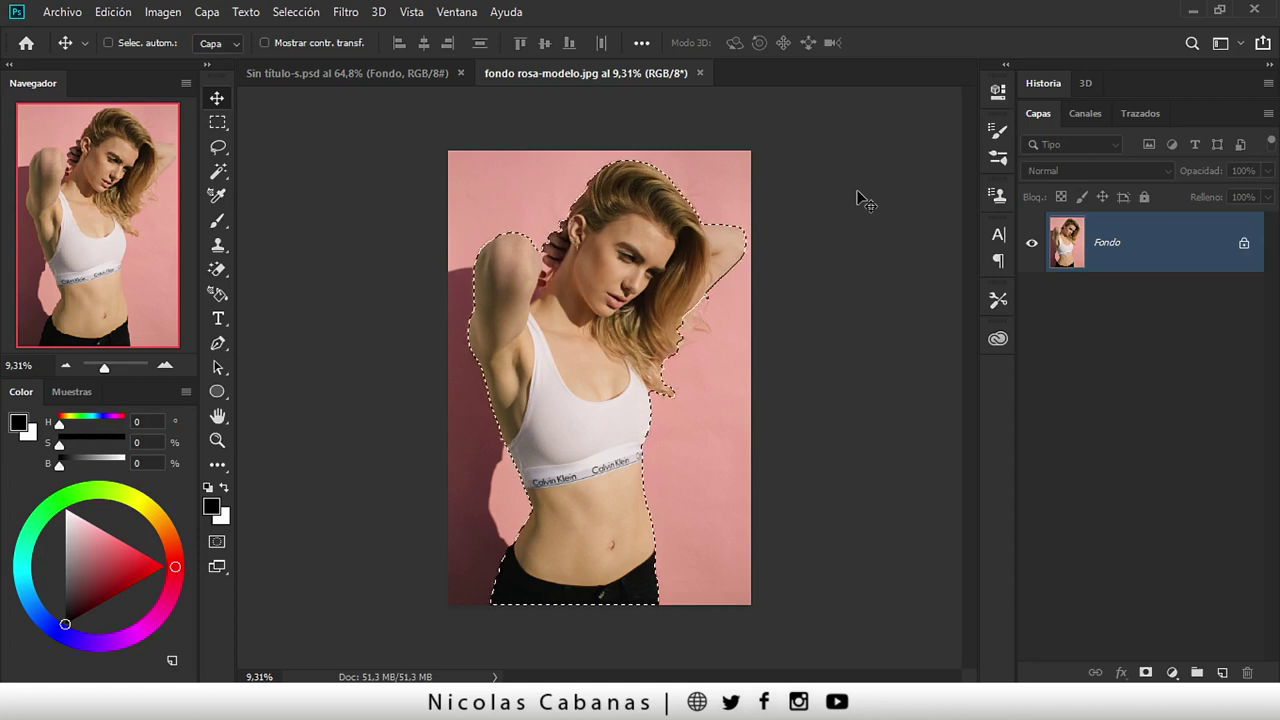
pyautogui.hotkey('ctrl', 'm')
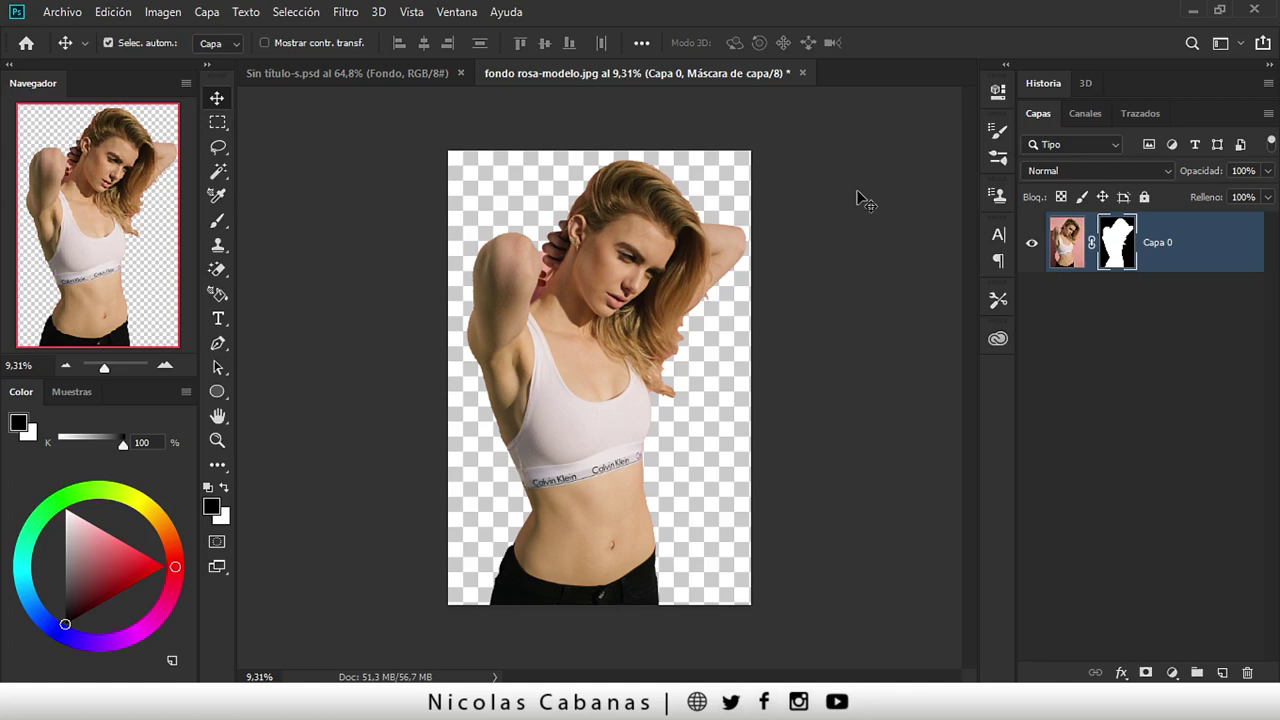
pyautogui.hotkey('ctrl', 'i')
pyautogui.hotkey('ctrl', 'i')
pyautogui.hotkey('ctrl', 'z')
pyautogui.hotkey('ctrl', 'z')
pyautogui.hotkey('ctrl', 'z')
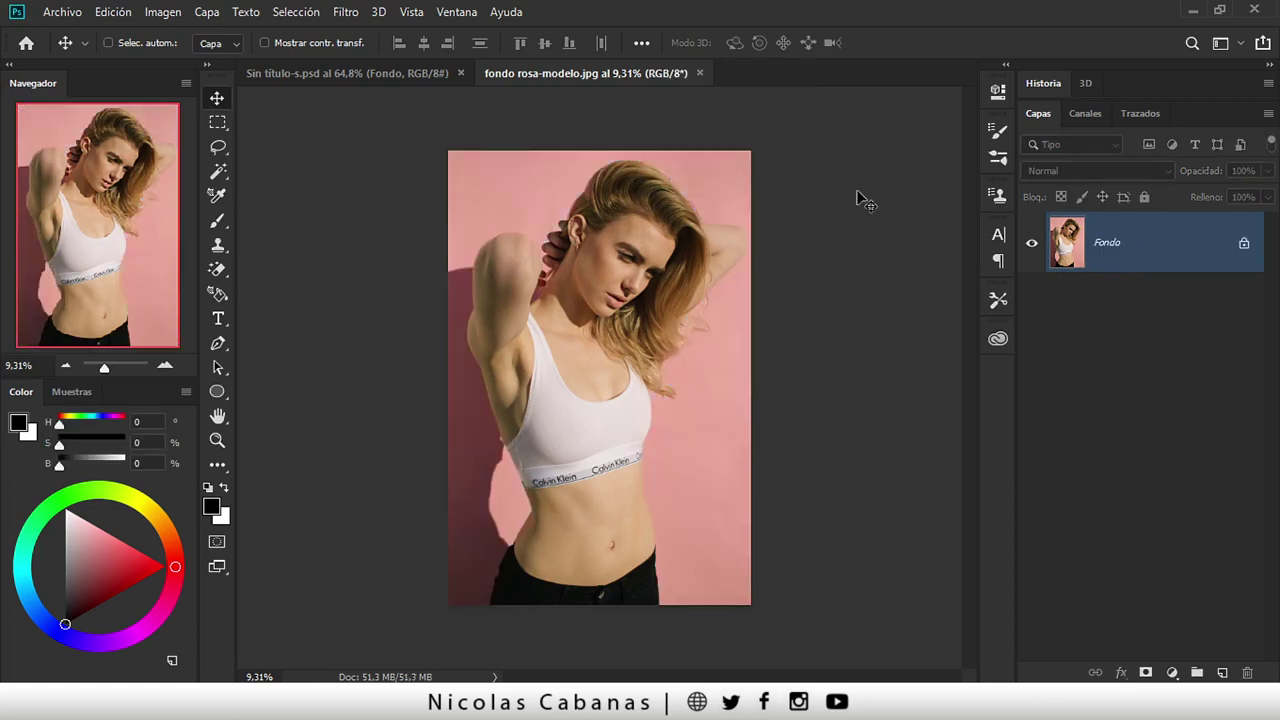
# Reselect the model, invert the mask twice to check it, then switch to Sin título-s.psd
pyautogui.press('ctrl')
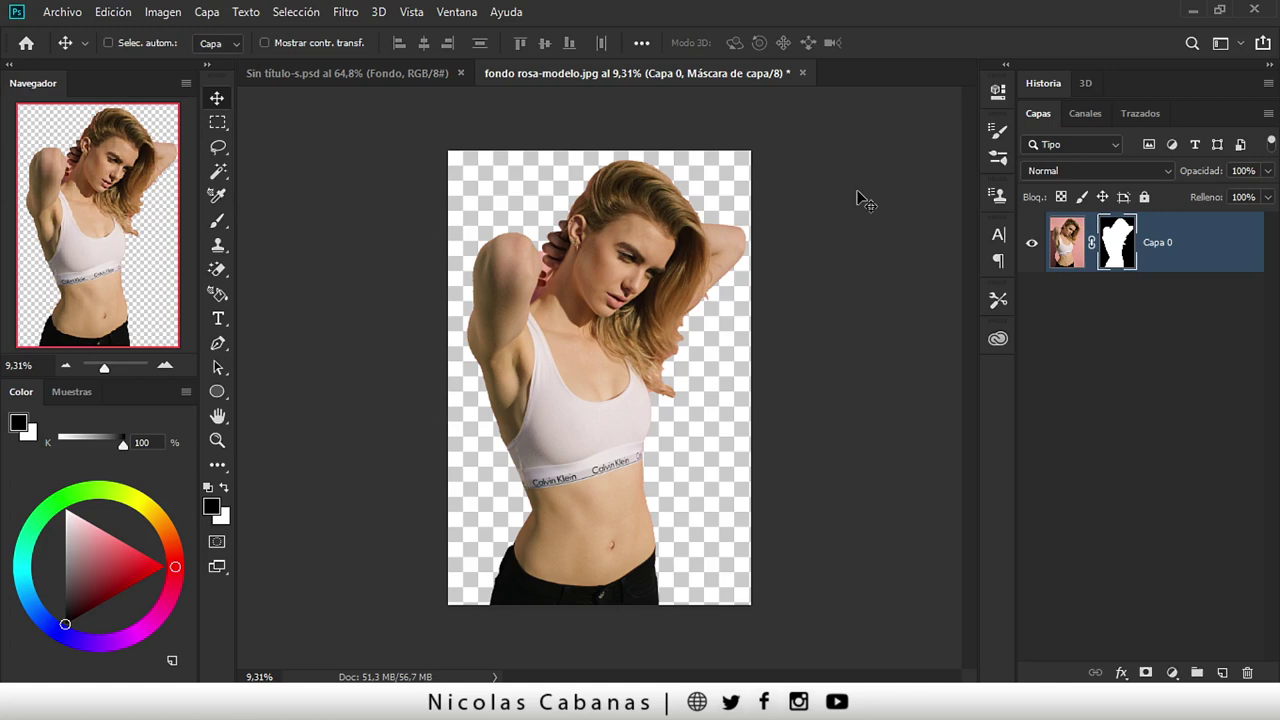
pyautogui.hotkey('ctrl', 'i')
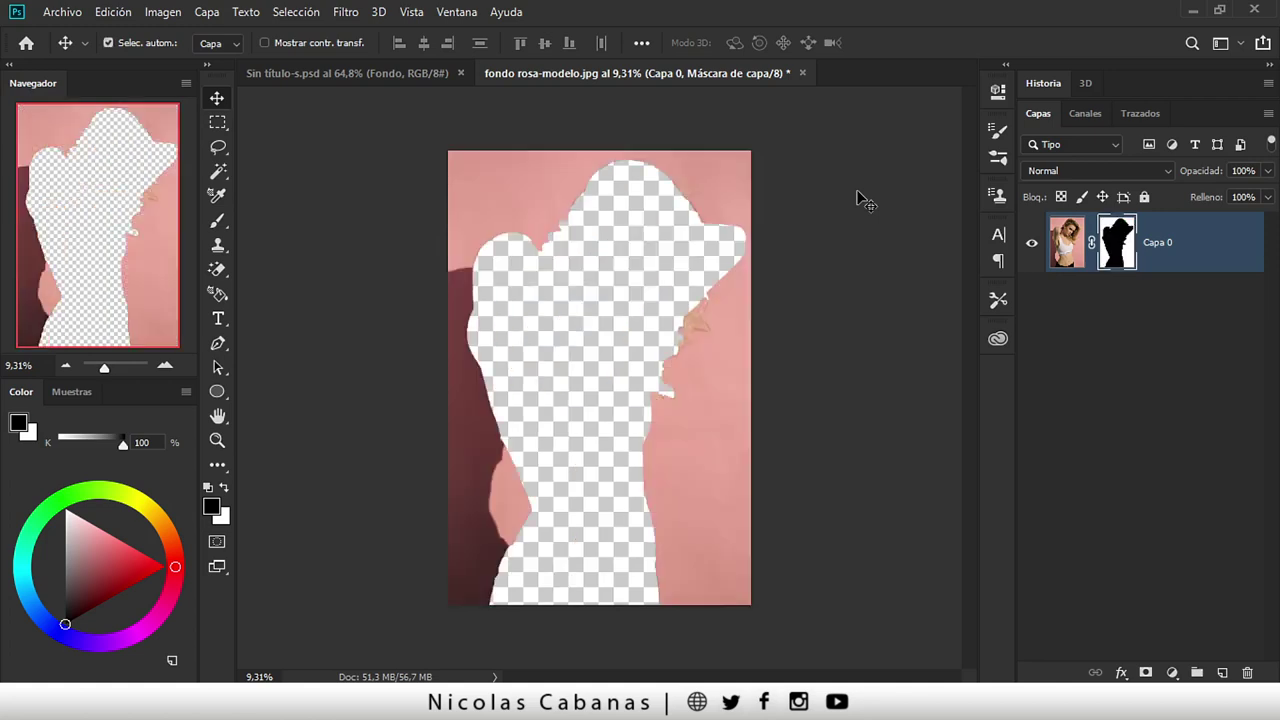
pyautogui.hotkey('ctrl', 'i')
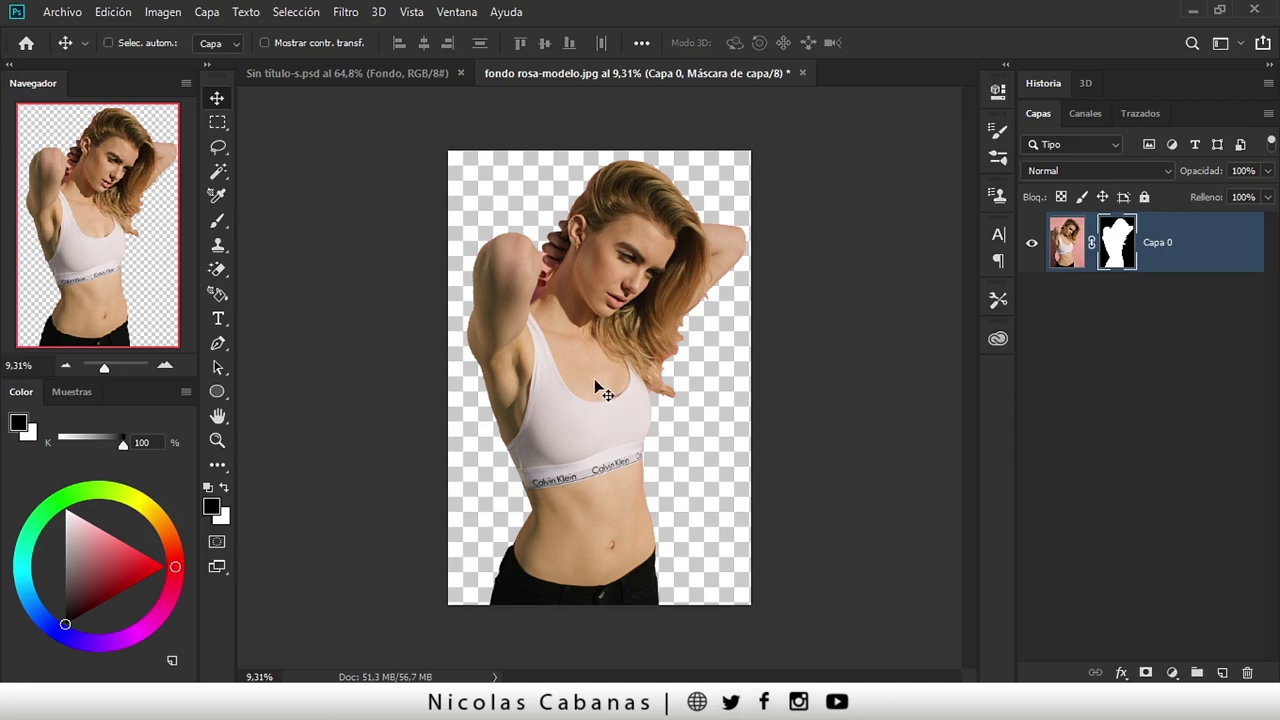
pyautogui.click(375, 73)
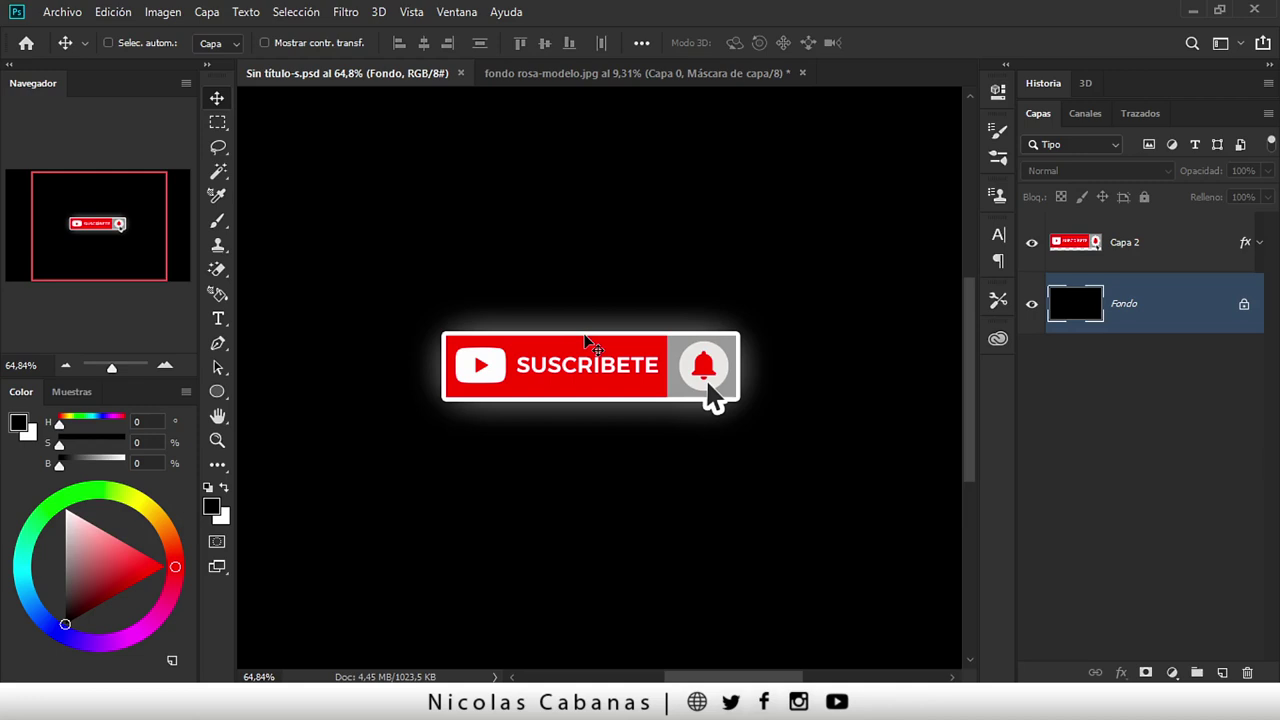
# Return to fondo rosa-modelo.jpg, zoom in slightly, and revert it to the original pink-background photo
pyautogui.click(566, 80)
pyautogui.press('z')
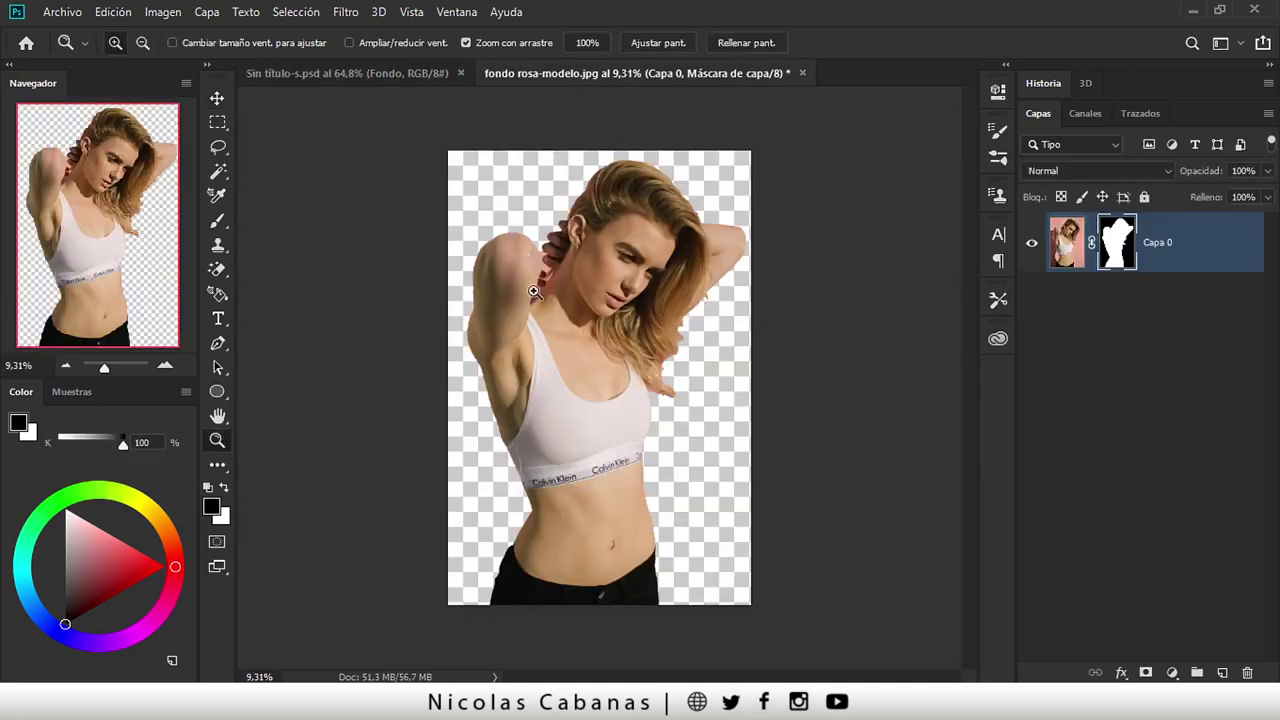
pyautogui.moveTo(534, 291); pyautogui.dragTo(566, 306)
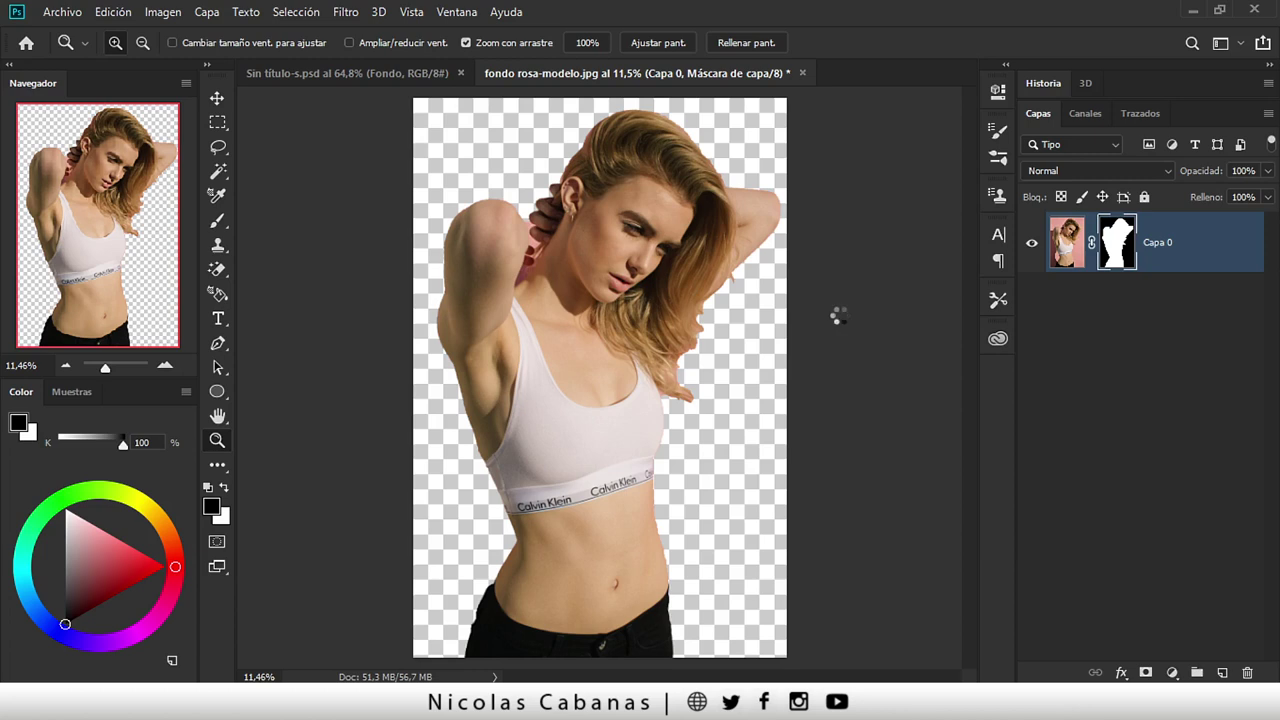
pyautogui.press('F12')
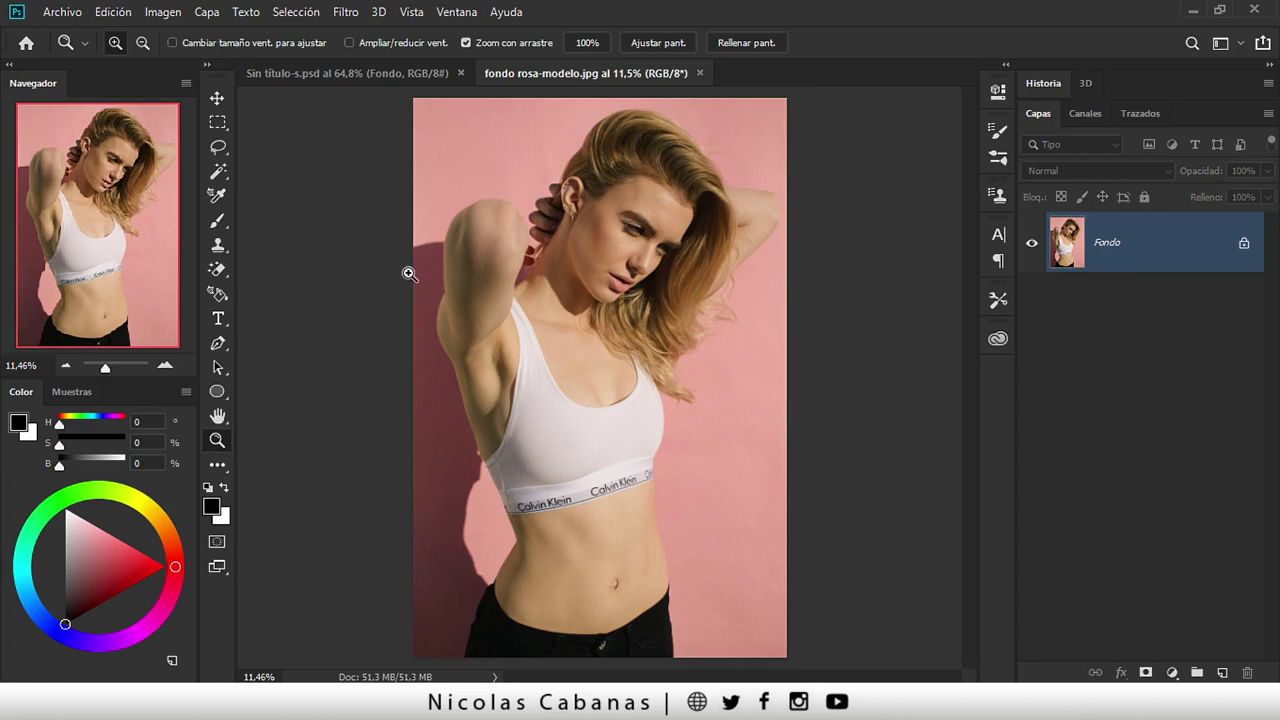
pyautogui.click(113, 14)
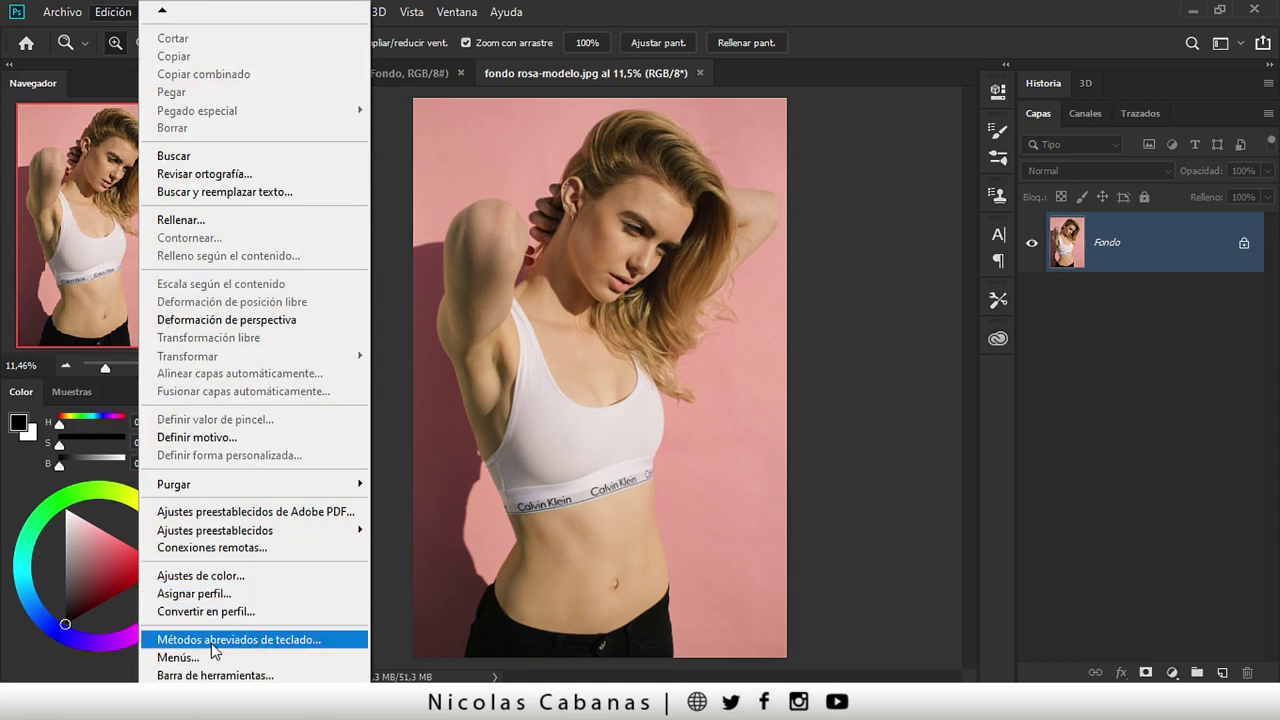
# Under Application Menus shortcuts, give Capa > Máscara de capa > Descubrir selección the shortcut Alt+Ctrl+O
pyautogui.click(281, 643)
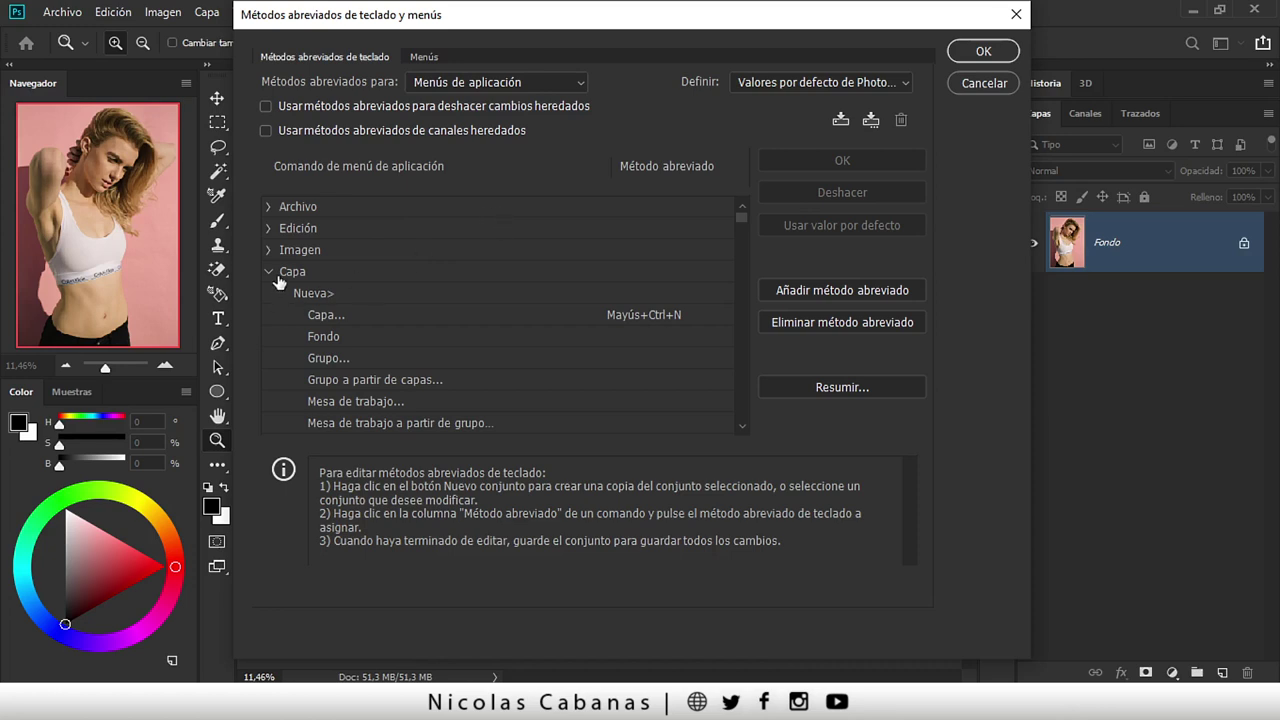
pyautogui.click(492, 84)
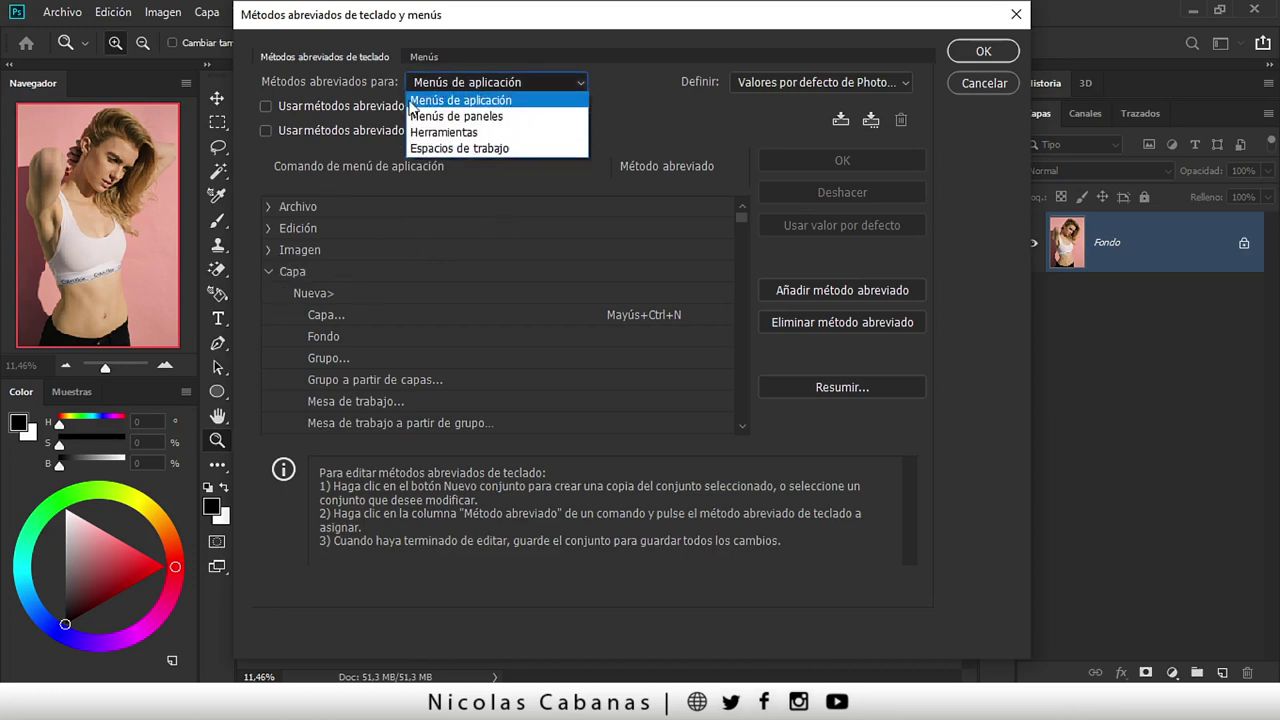
pyautogui.click(474, 102)
pyautogui.click(304, 276)
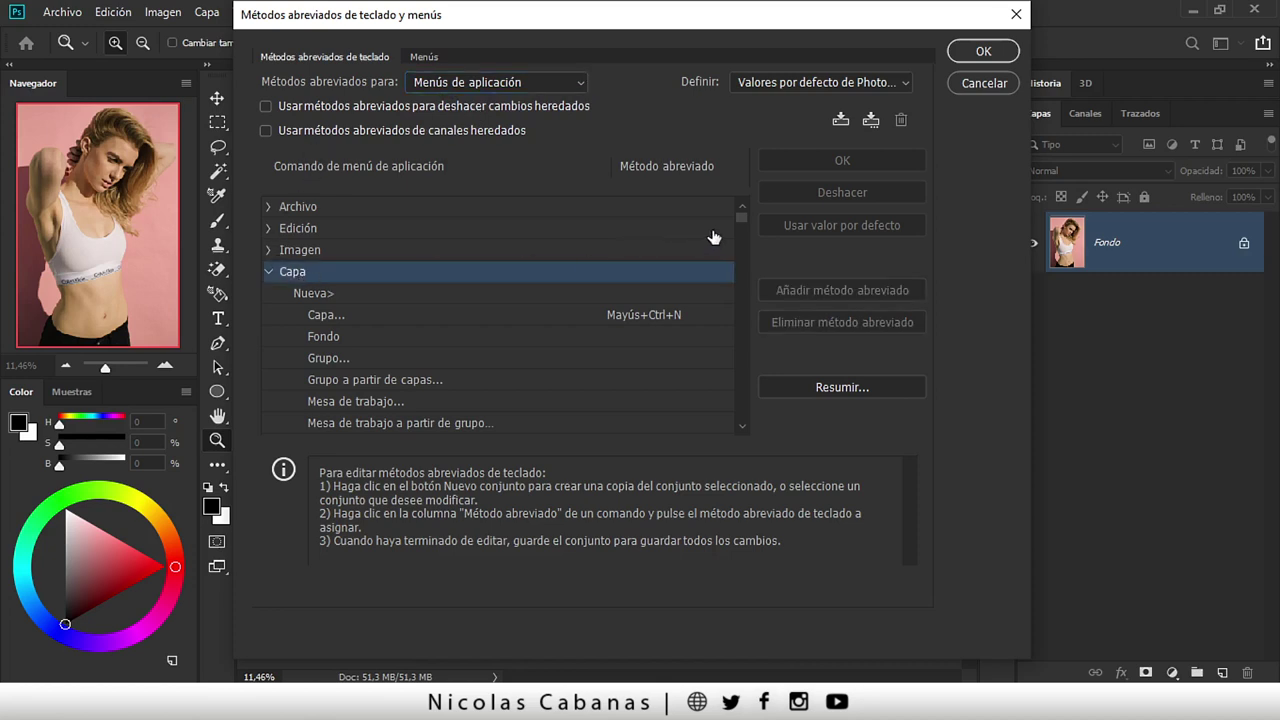
pyautogui.moveTo(740, 215); pyautogui.dragTo(750, 281)
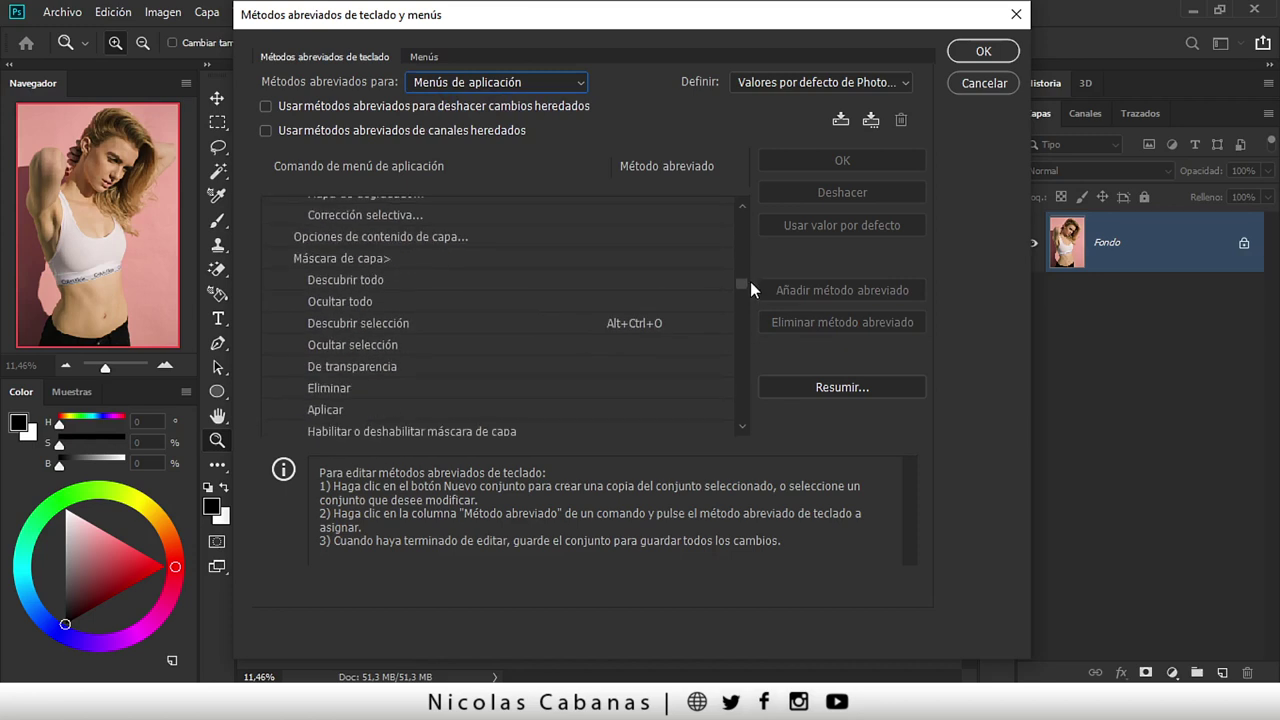
pyautogui.click(352, 328)
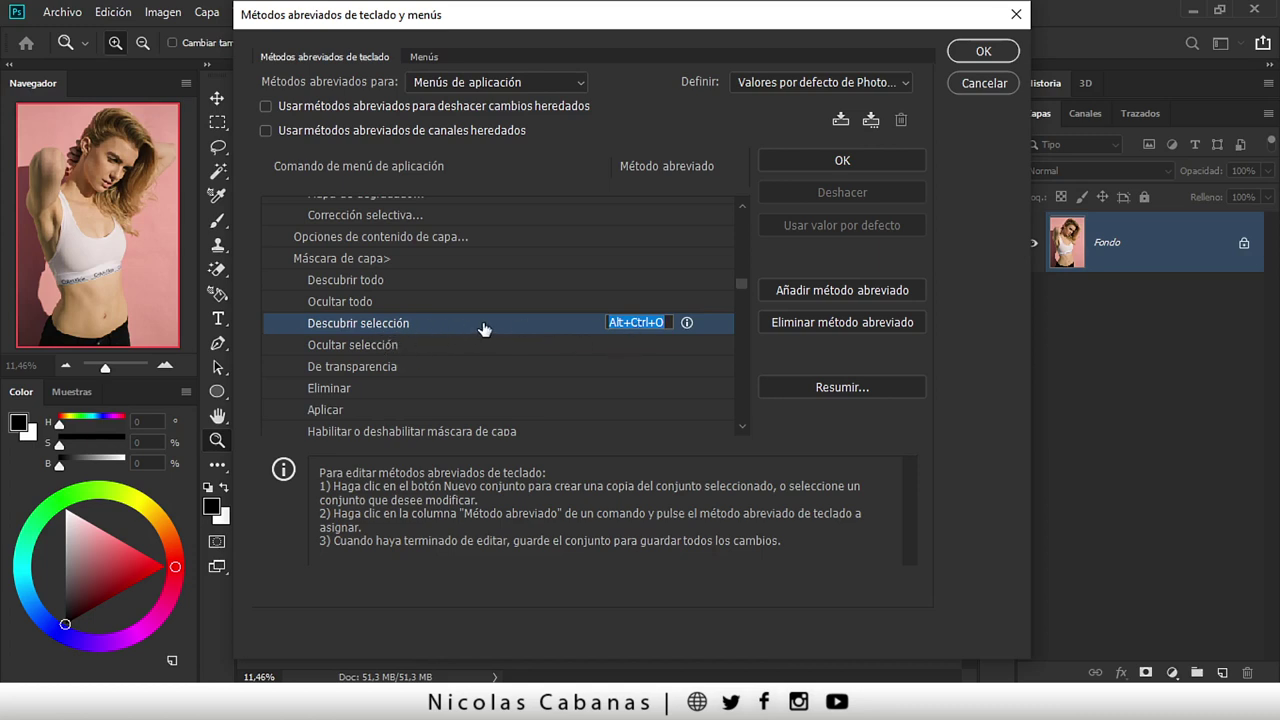
pyautogui.click(650, 325)
pyautogui.click(636, 325)
pyautogui.press('Return')
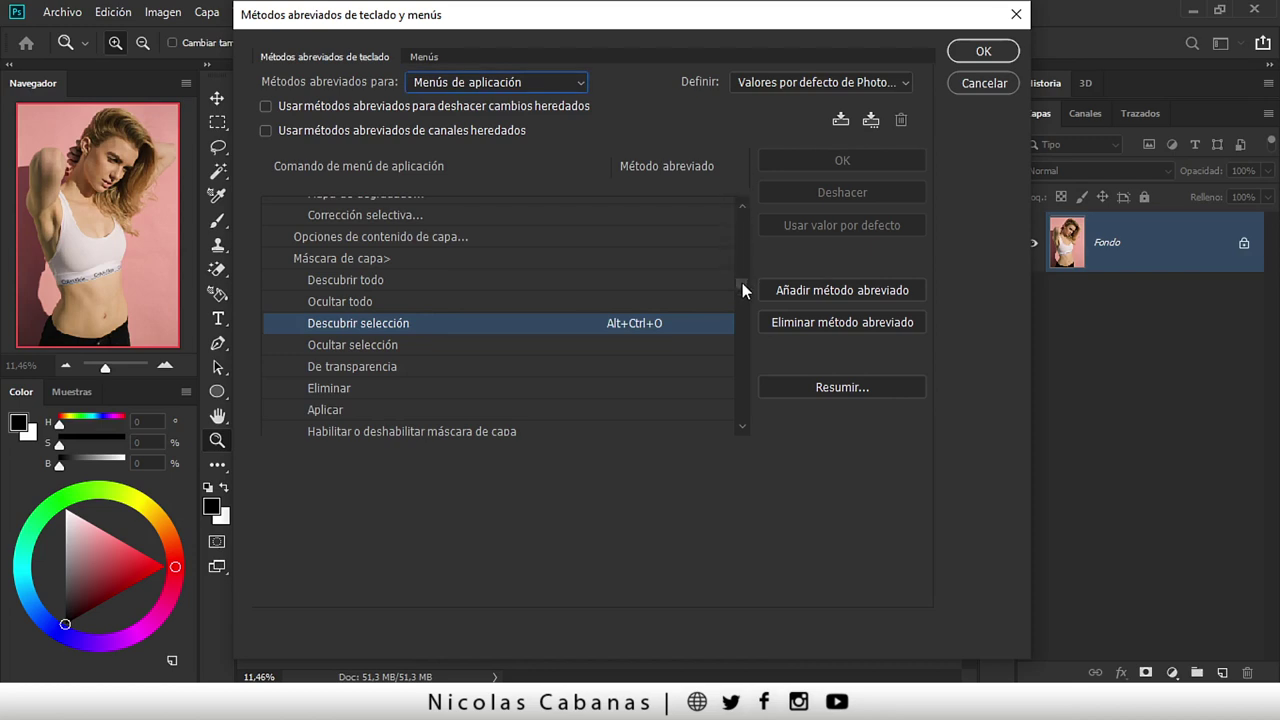
pyautogui.moveTo(742, 283); pyautogui.dragTo(749, 238)
# Scroll up the shortcut list, collapse Capa, and expand the Selección command group
pyautogui.scroll(3, 566, 263)
pyautogui.scroll(3, 351, 286)
pyautogui.scroll(3, 474, 251)
pyautogui.scroll(2, 600, 240)
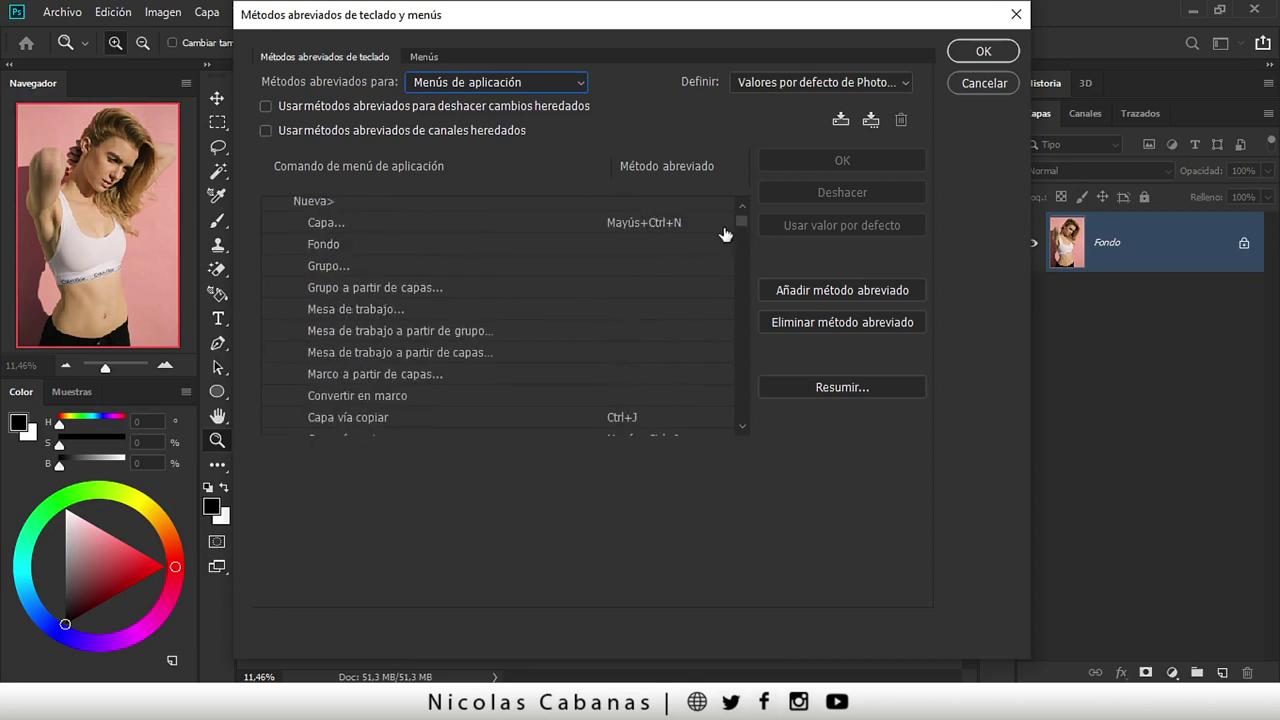
pyautogui.scroll(2, 472, 220)
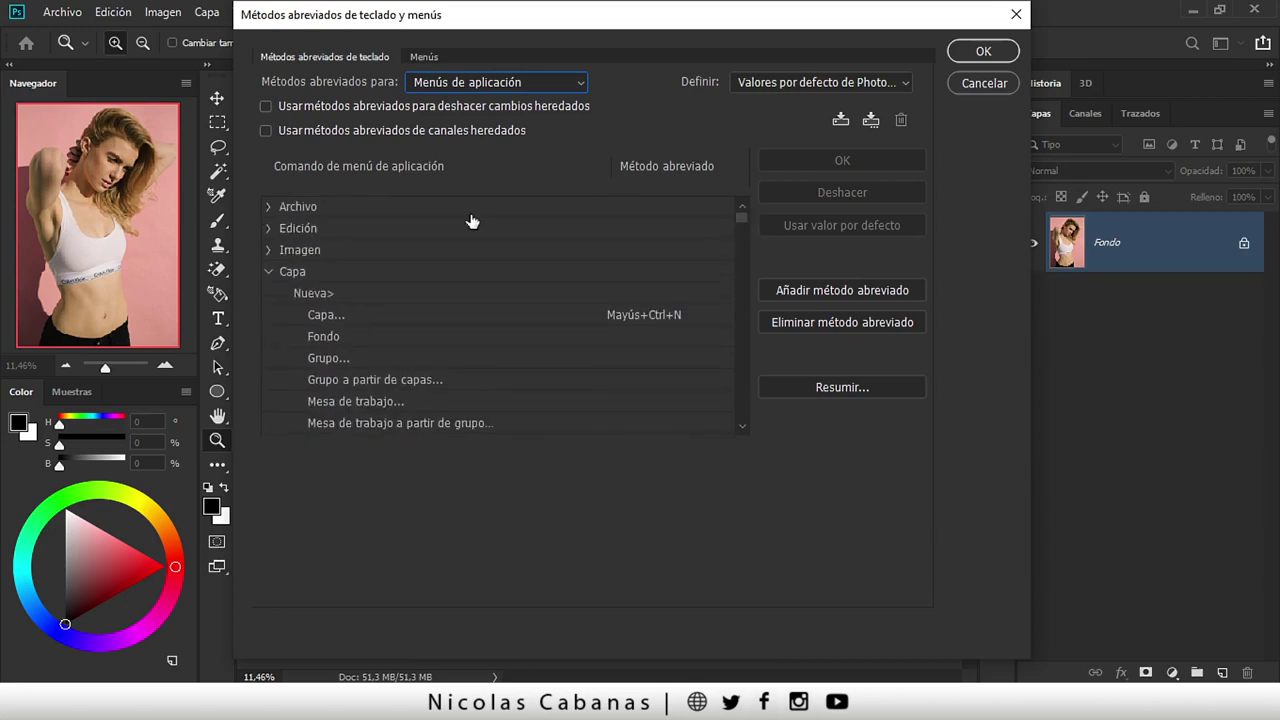
pyautogui.click(278, 273)
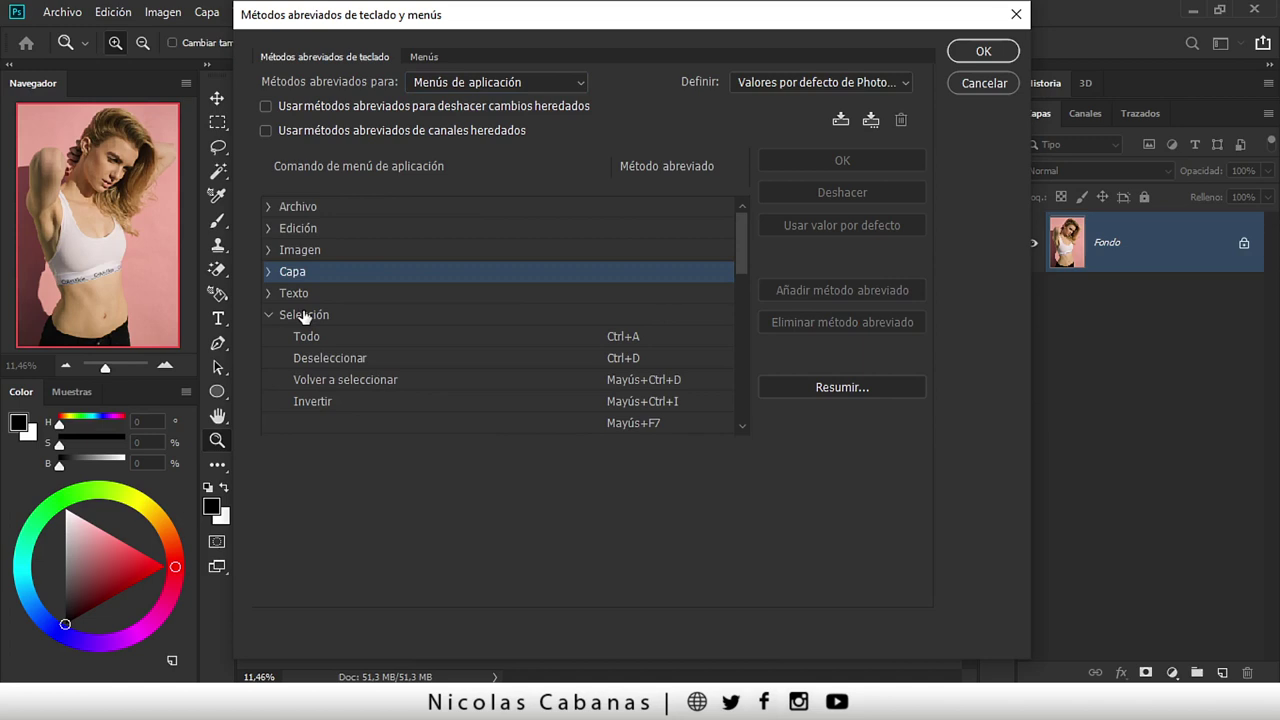
pyautogui.click(300, 315)
# Check Selección > Sujeto's Alt+Ctrl+P shortcut, then cancel the dialog without changes
pyautogui.moveTo(741, 248); pyautogui.dragTo(729, 328)
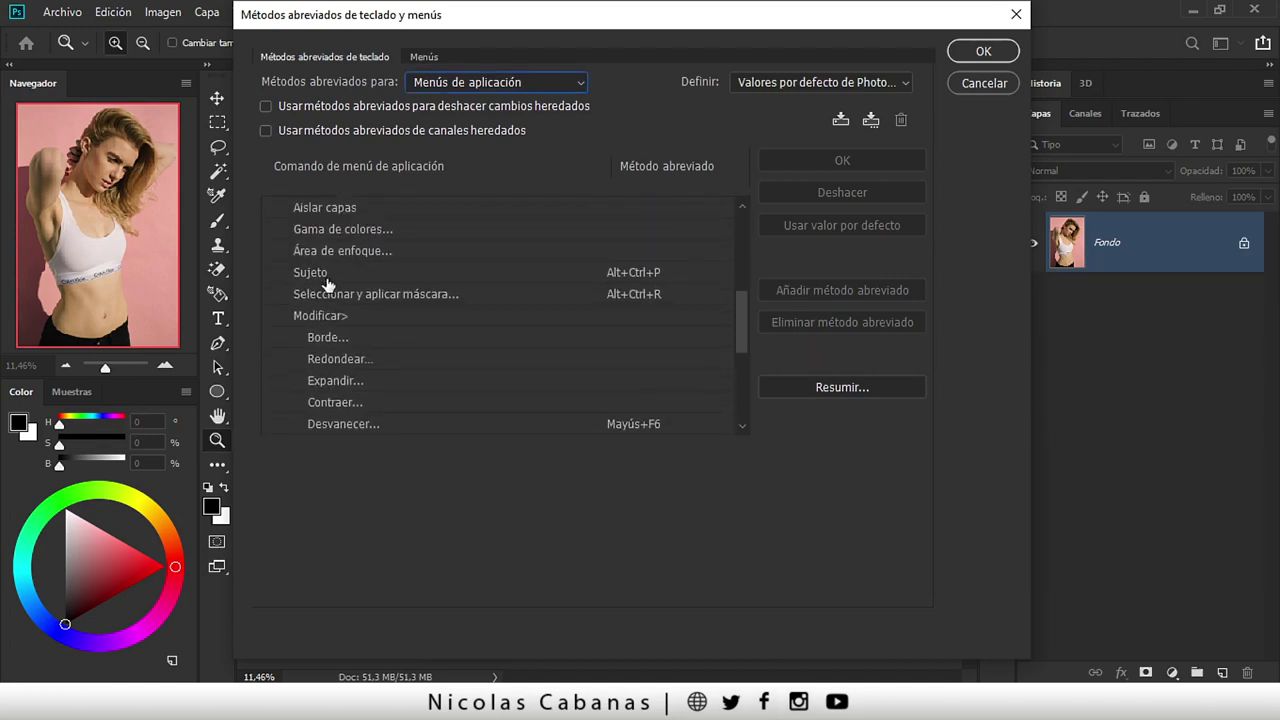
pyautogui.click(324, 277)
pyautogui.click(611, 271)
pyautogui.moveTo(611, 271); pyautogui.dragTo(664, 271)
pyautogui.press('End')
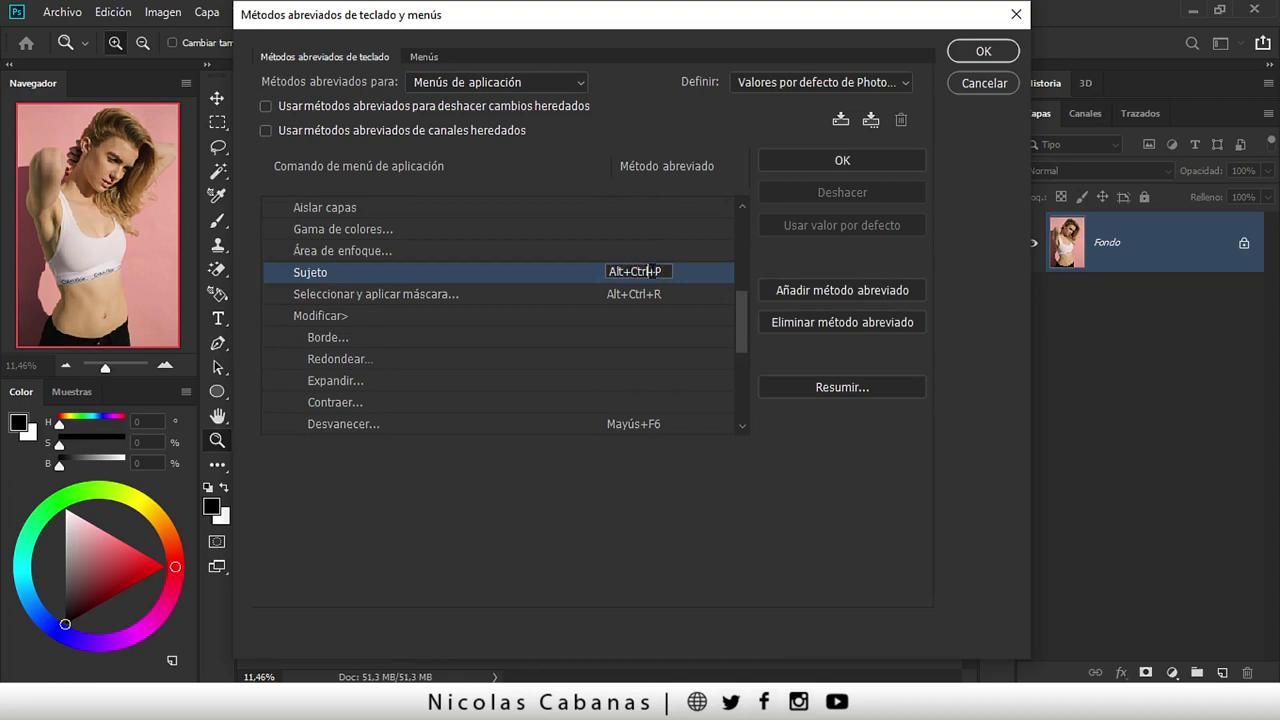
pyautogui.press('Left')
pyautogui.press('Left')
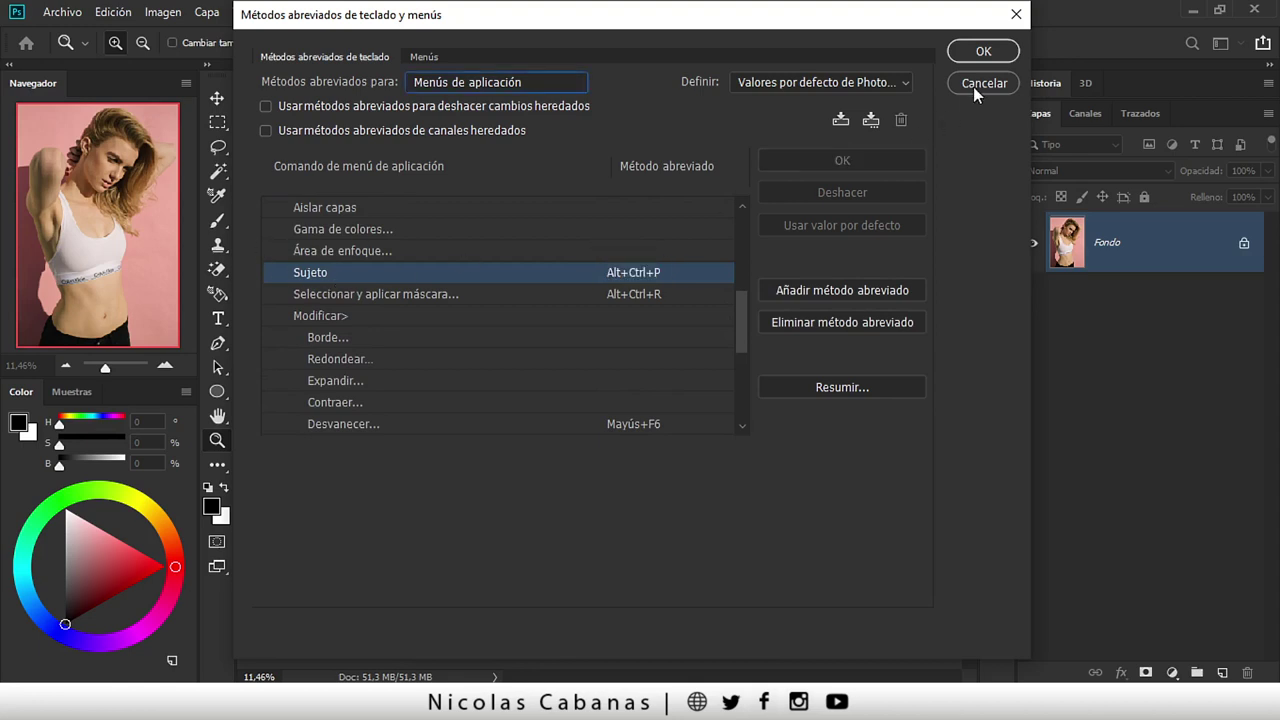
pyautogui.click(973, 86)
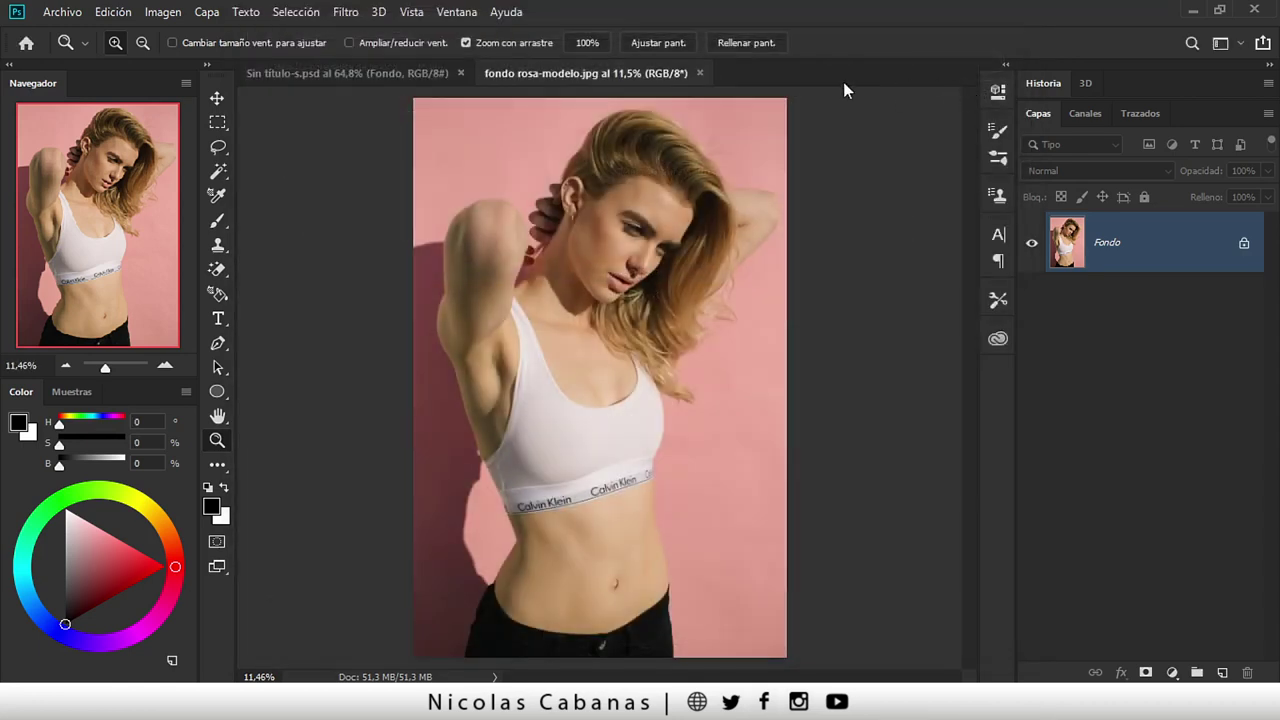
# Run Select > Subject on the model, then switch to the Magic Wand tool
pyautogui.click(300, 14)
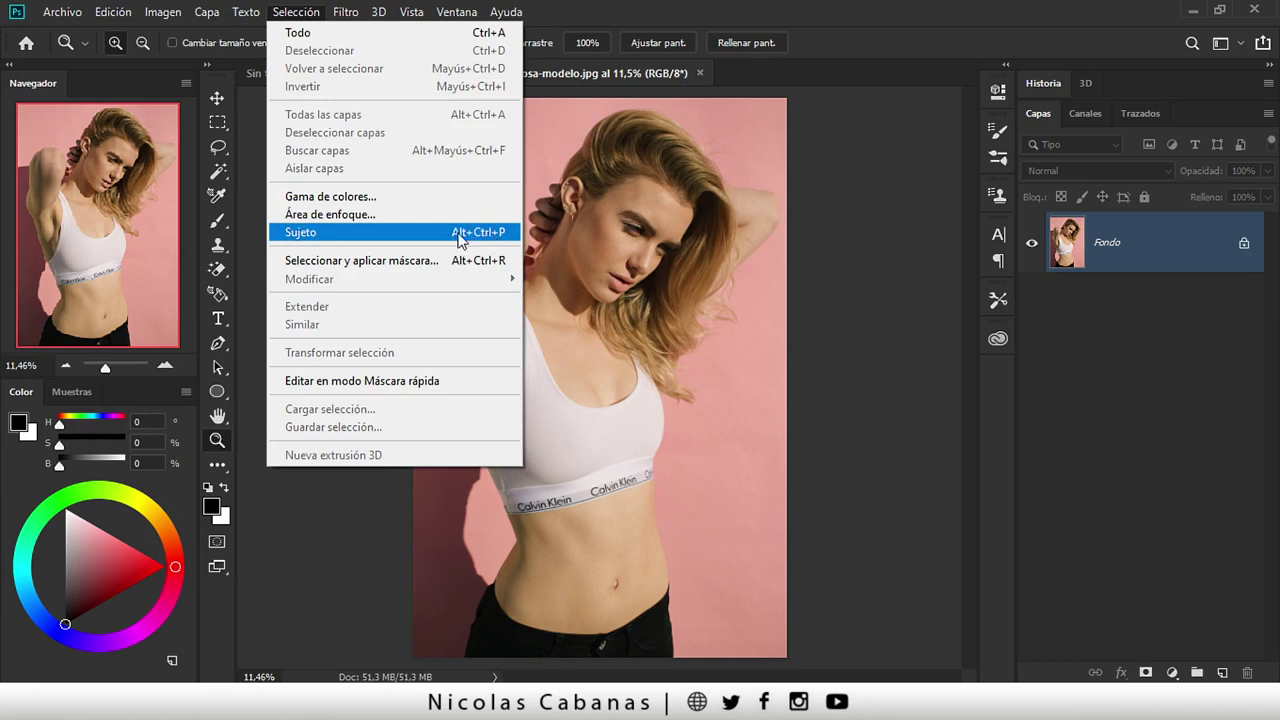
pyautogui.click(423, 233)
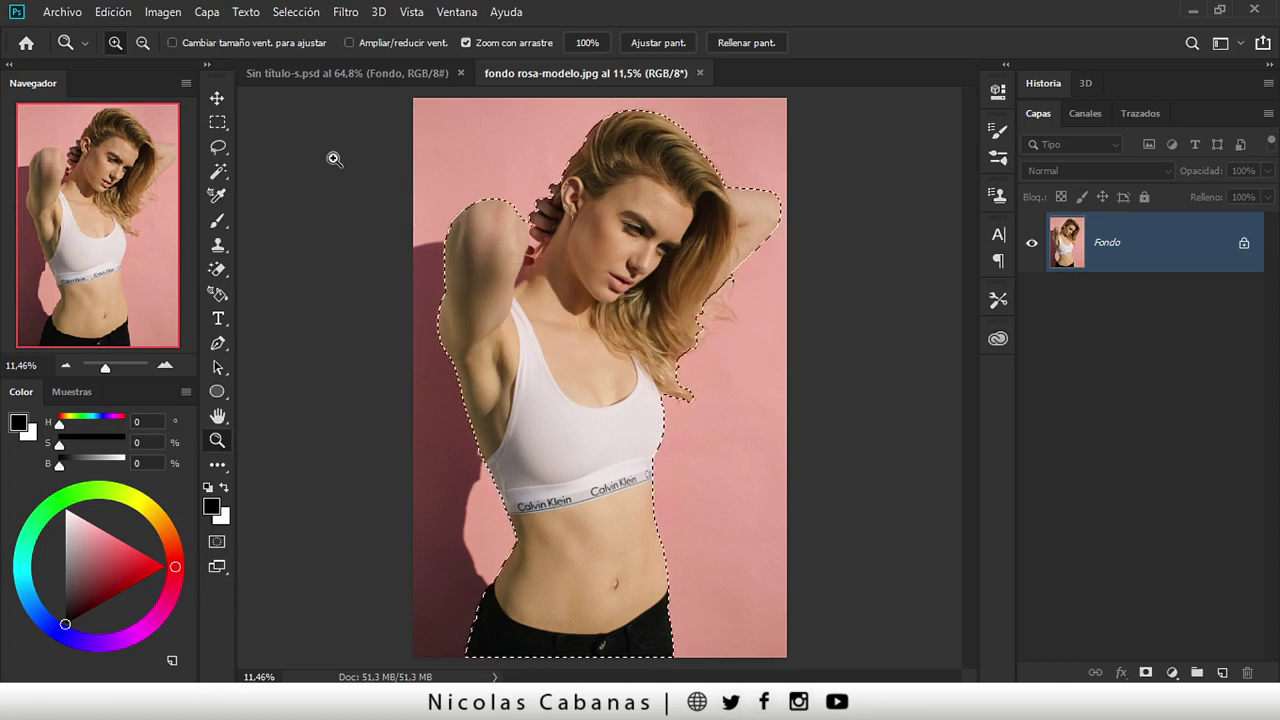
pyautogui.click(218, 171)
pyautogui.click(290, 193)
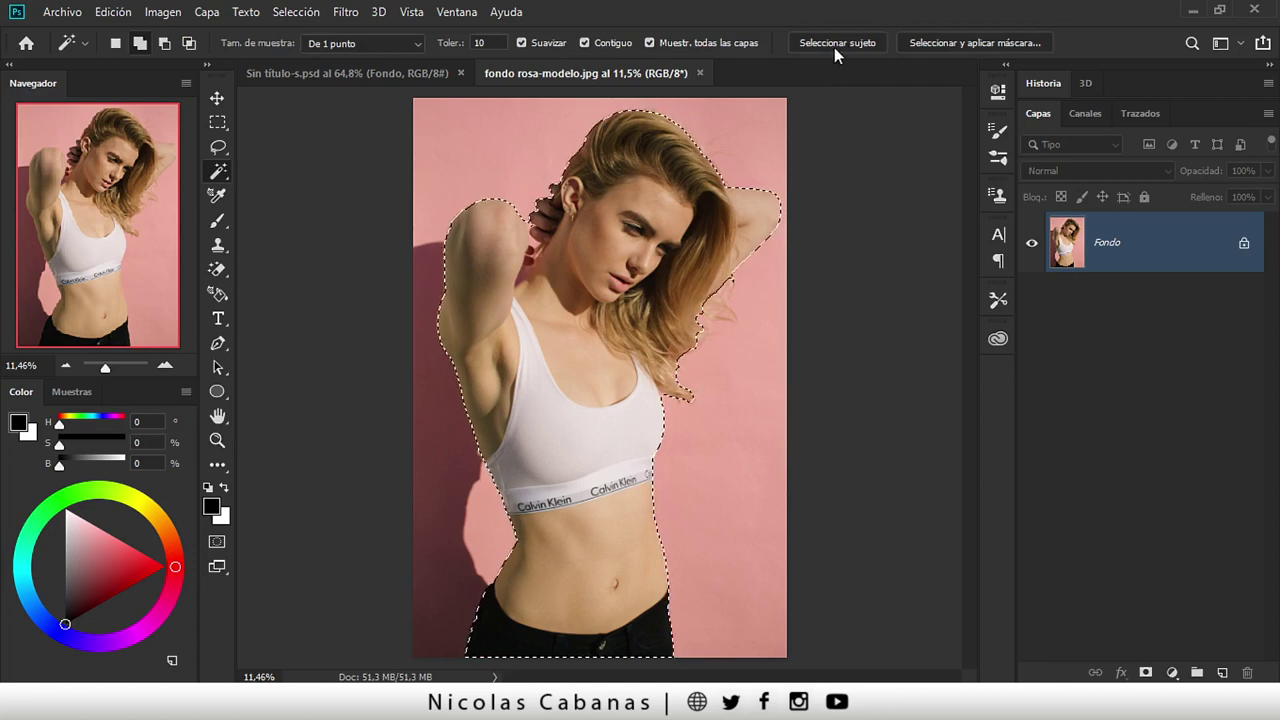
pyautogui.click(298, 11)
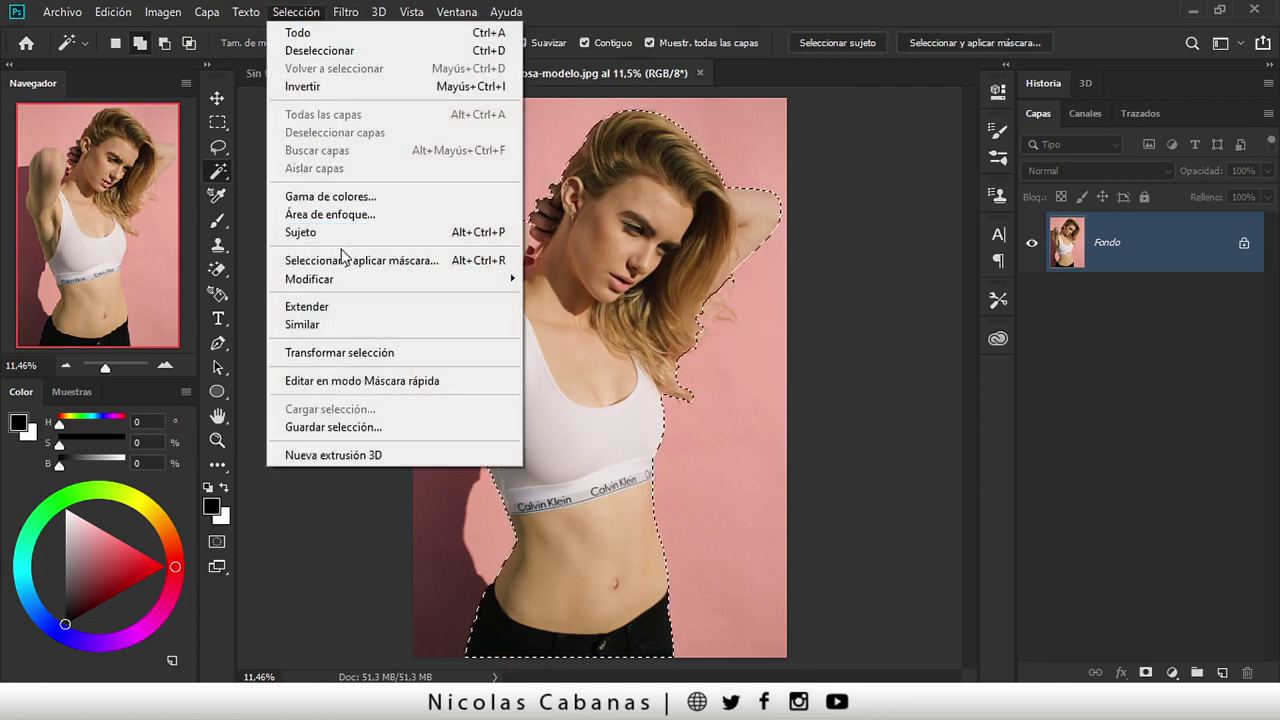
pyautogui.click(637, 25)
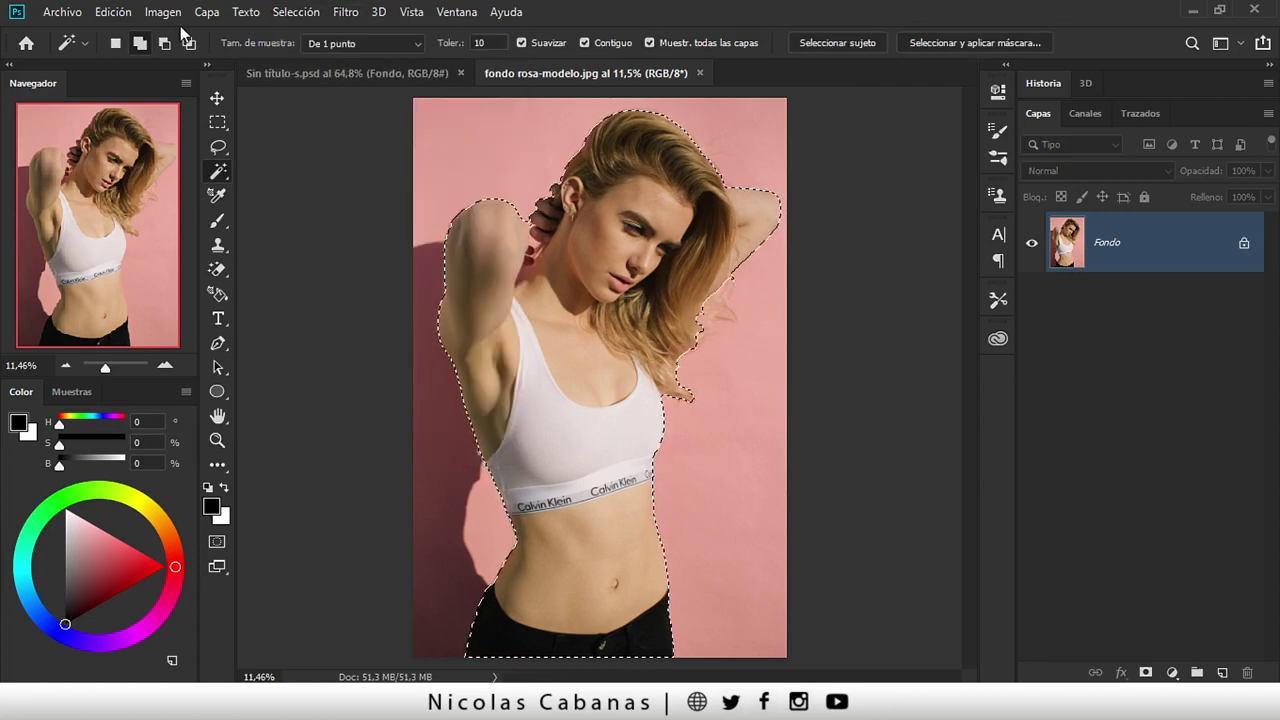
pyautogui.click(207, 11)
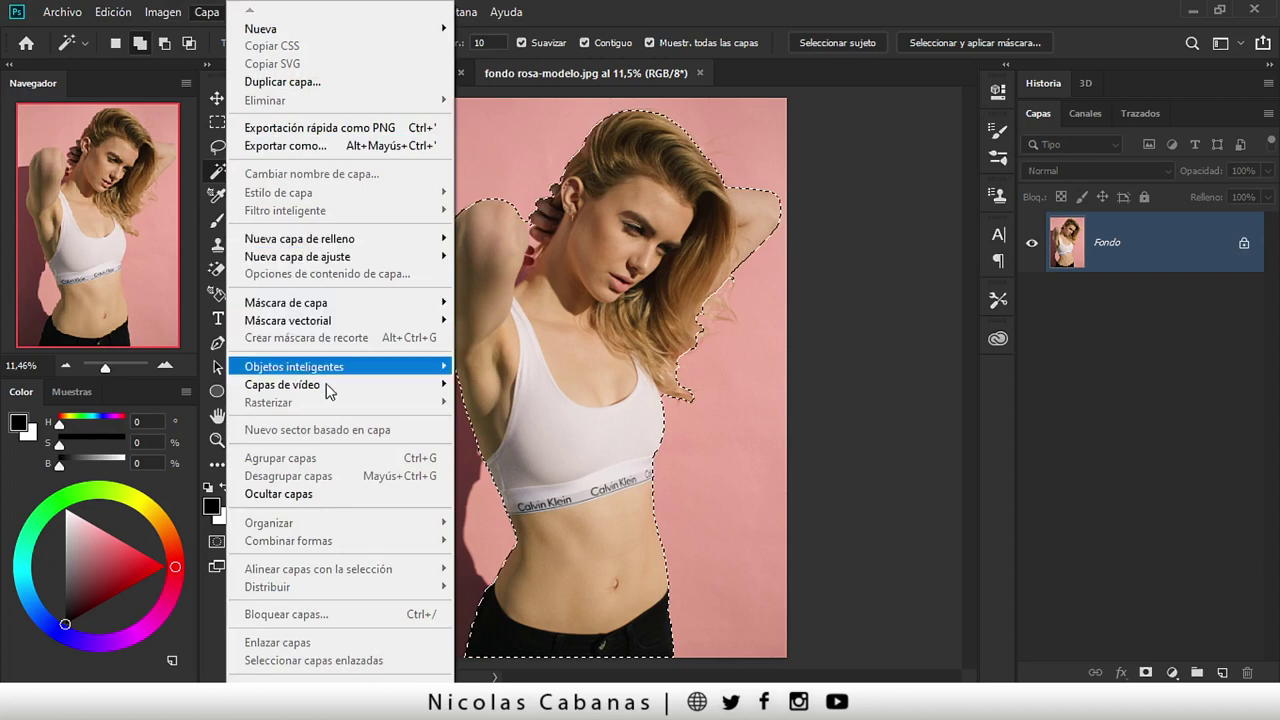
pyautogui.moveTo(286, 302)
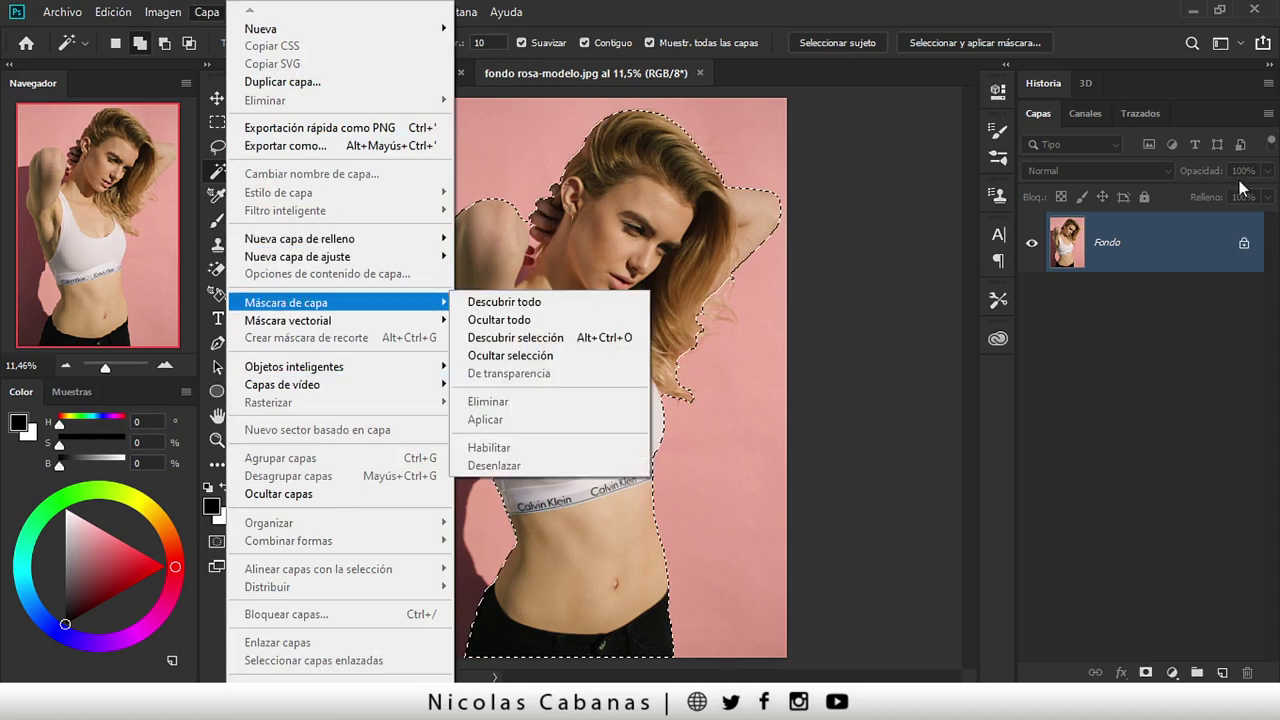
# Unlock Fondo into Capa 0 and add a Reveal Selection layer mask around the model
pyautogui.click(1244, 242)
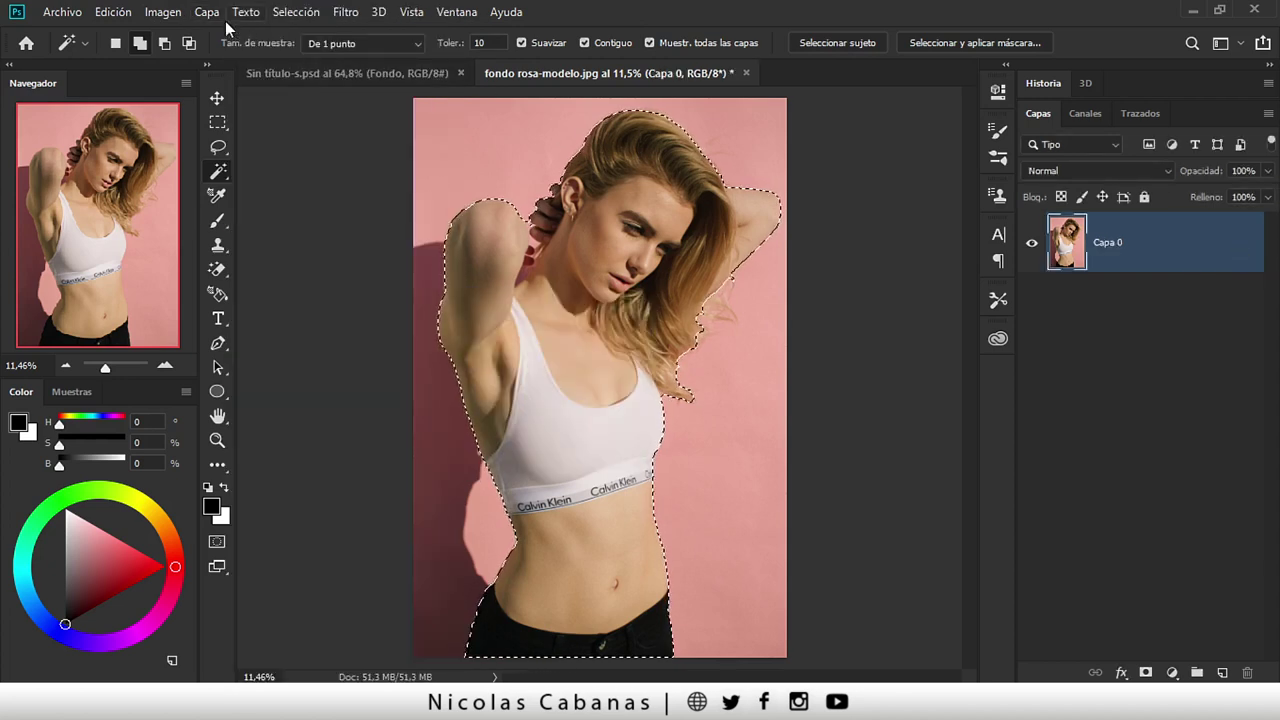
pyautogui.click(210, 14)
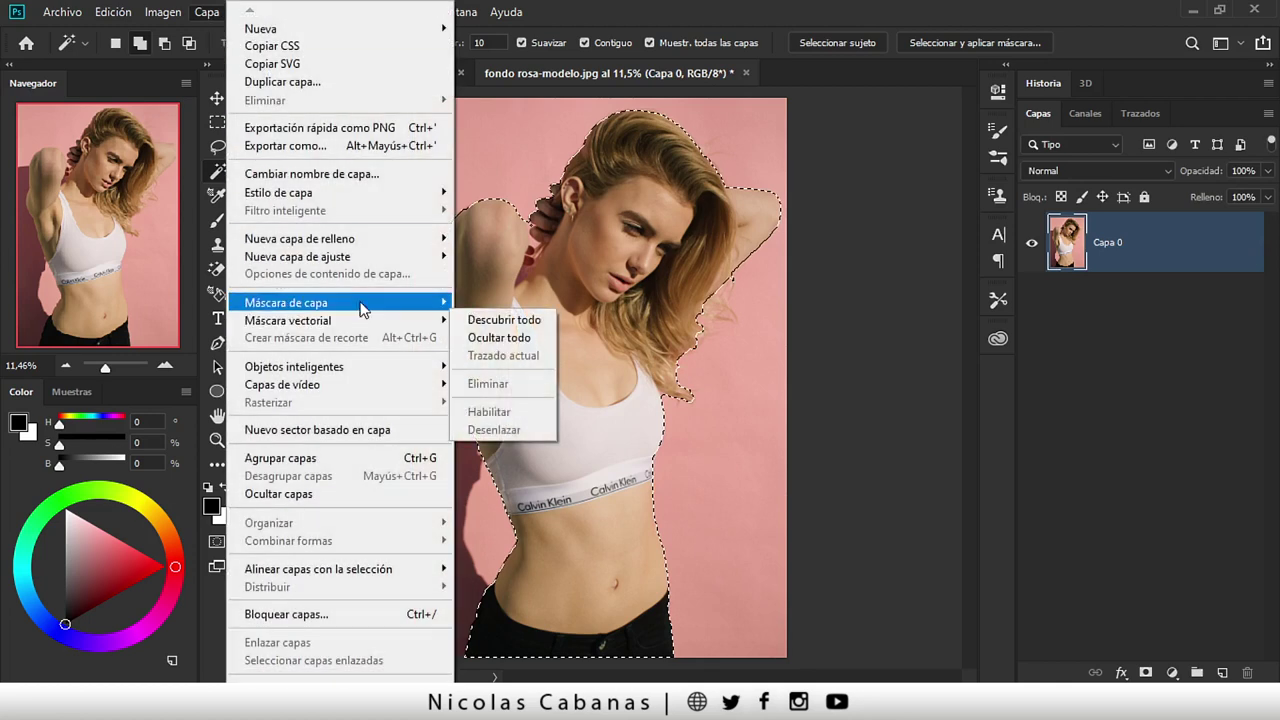
pyautogui.moveTo(286, 302)
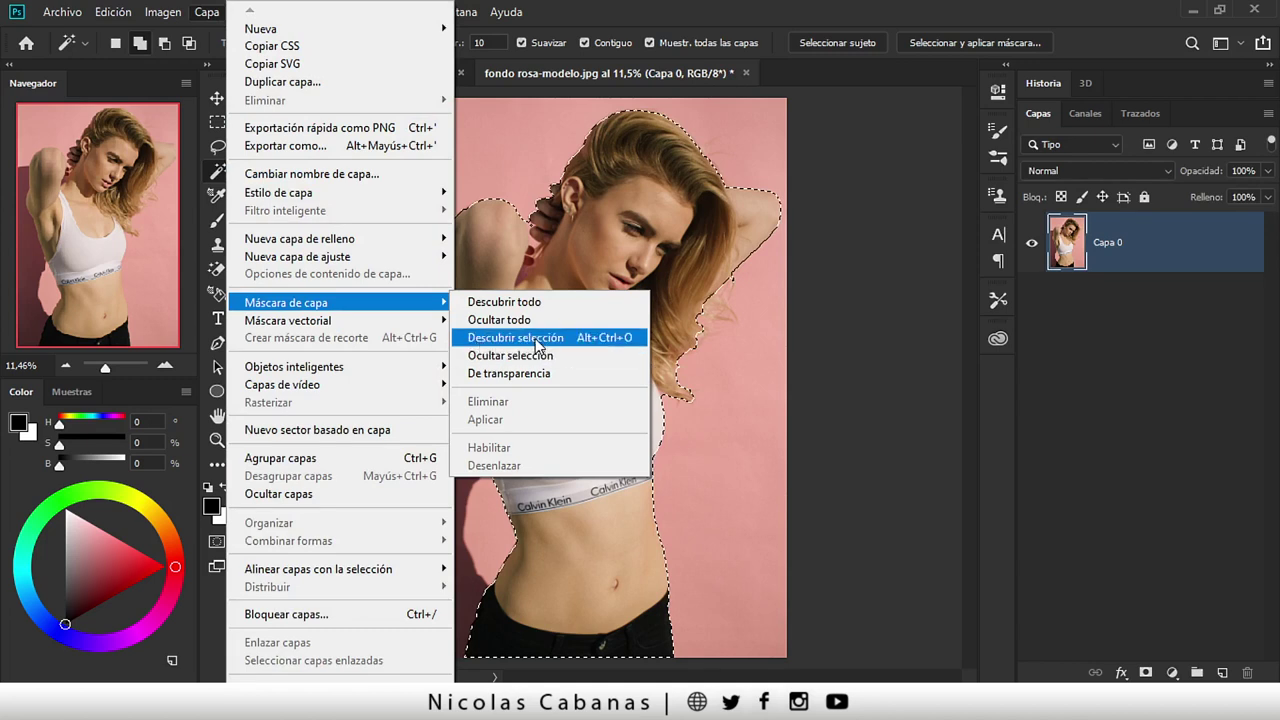
pyautogui.click(536, 345)
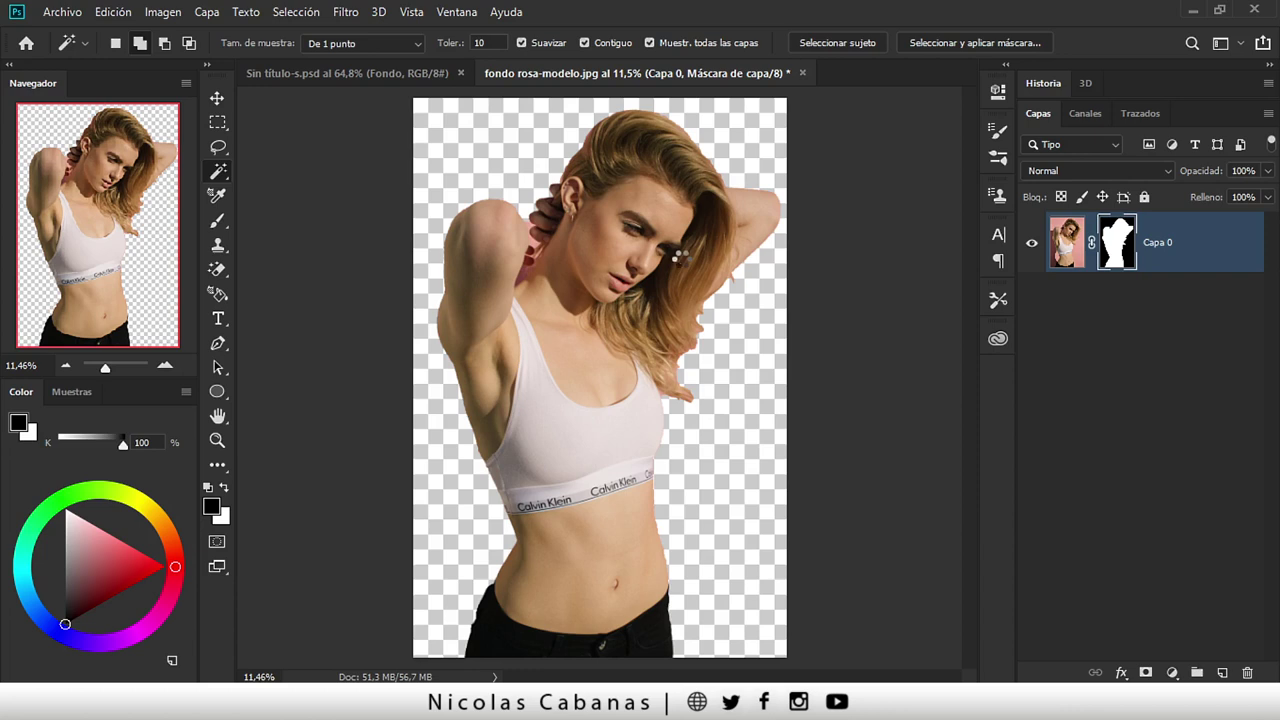
pyautogui.press('F12')
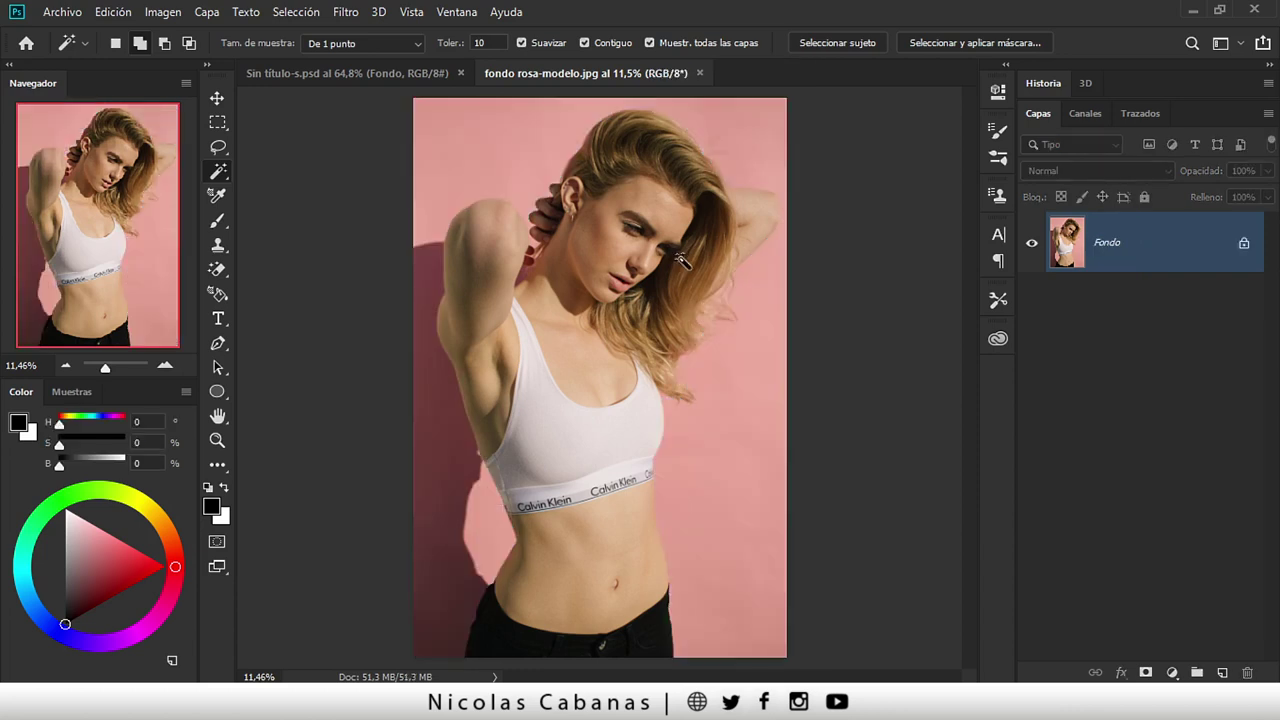
pyautogui.press('v')
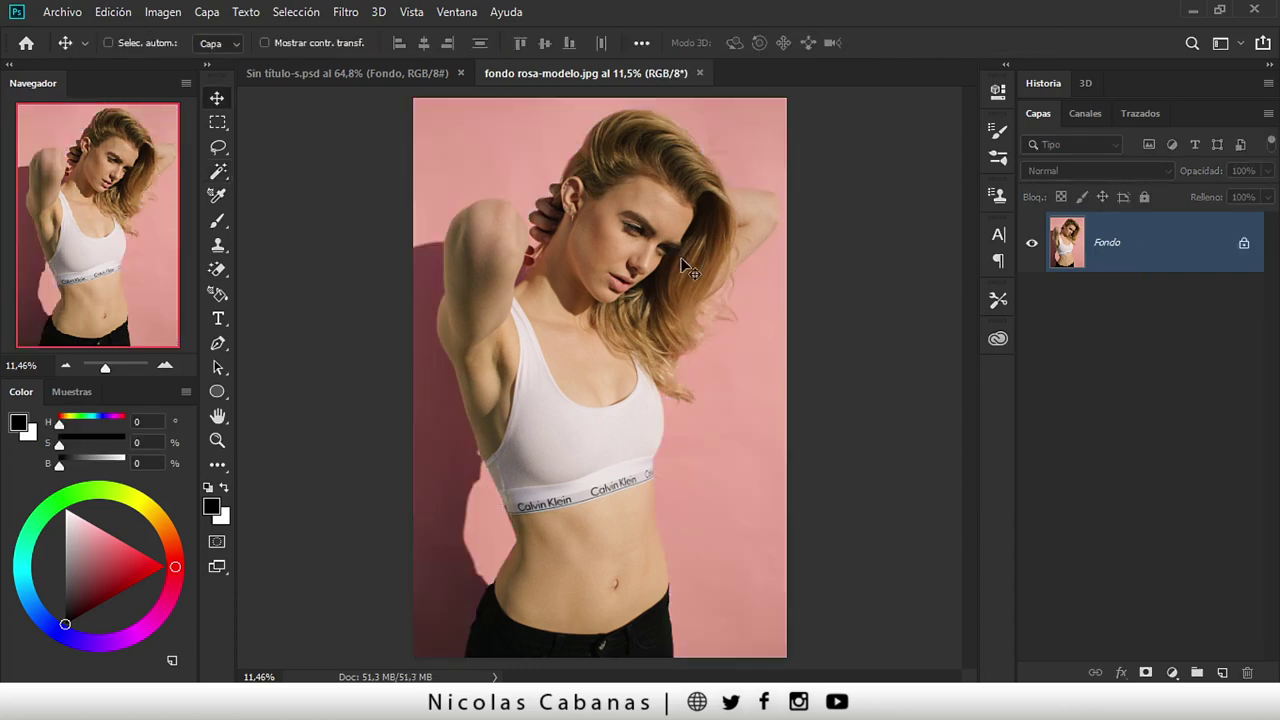
pyautogui.press('Tab')
pyautogui.press('f')
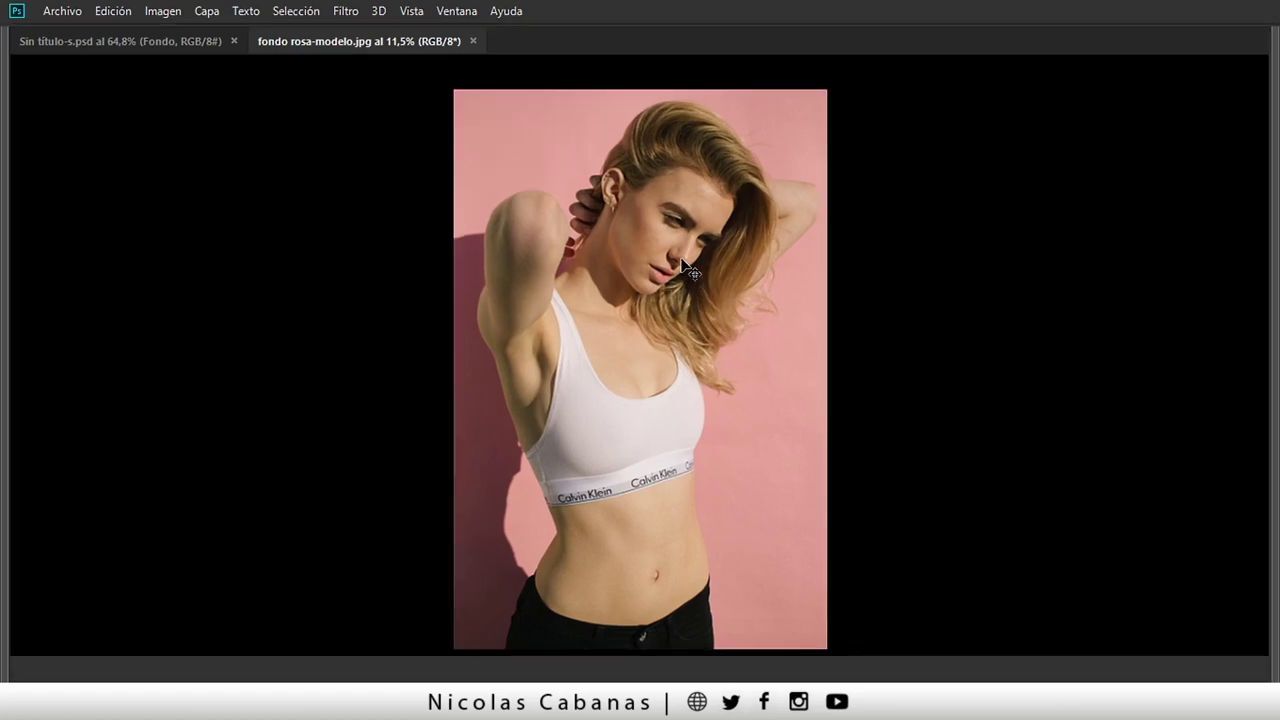
pyautogui.press('f')
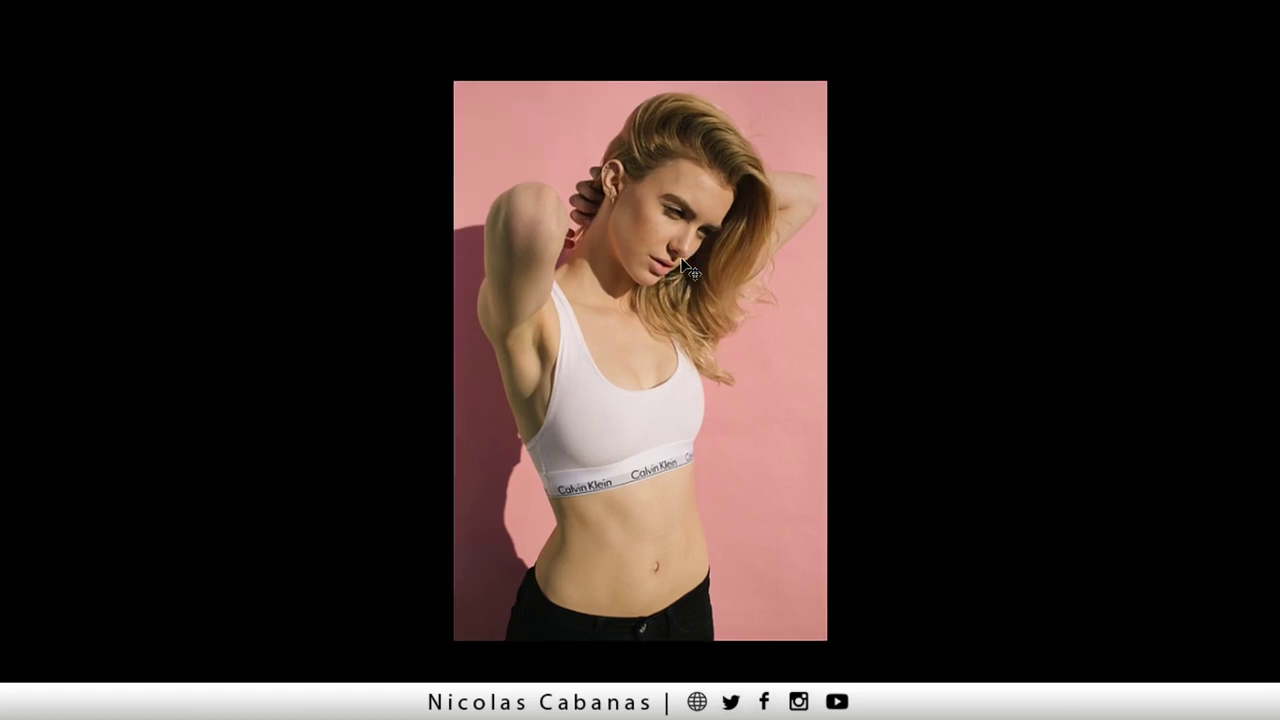
pyautogui.hotkey('ctrl', '+')
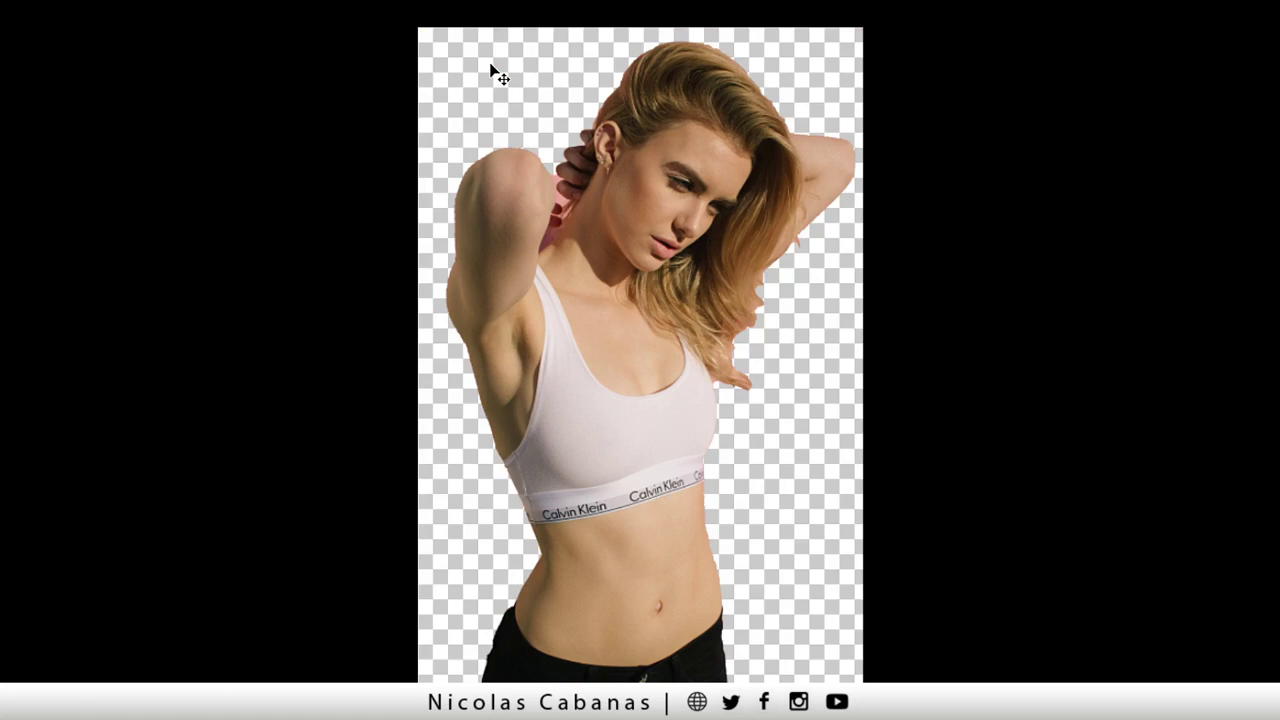
pyautogui.press('f')
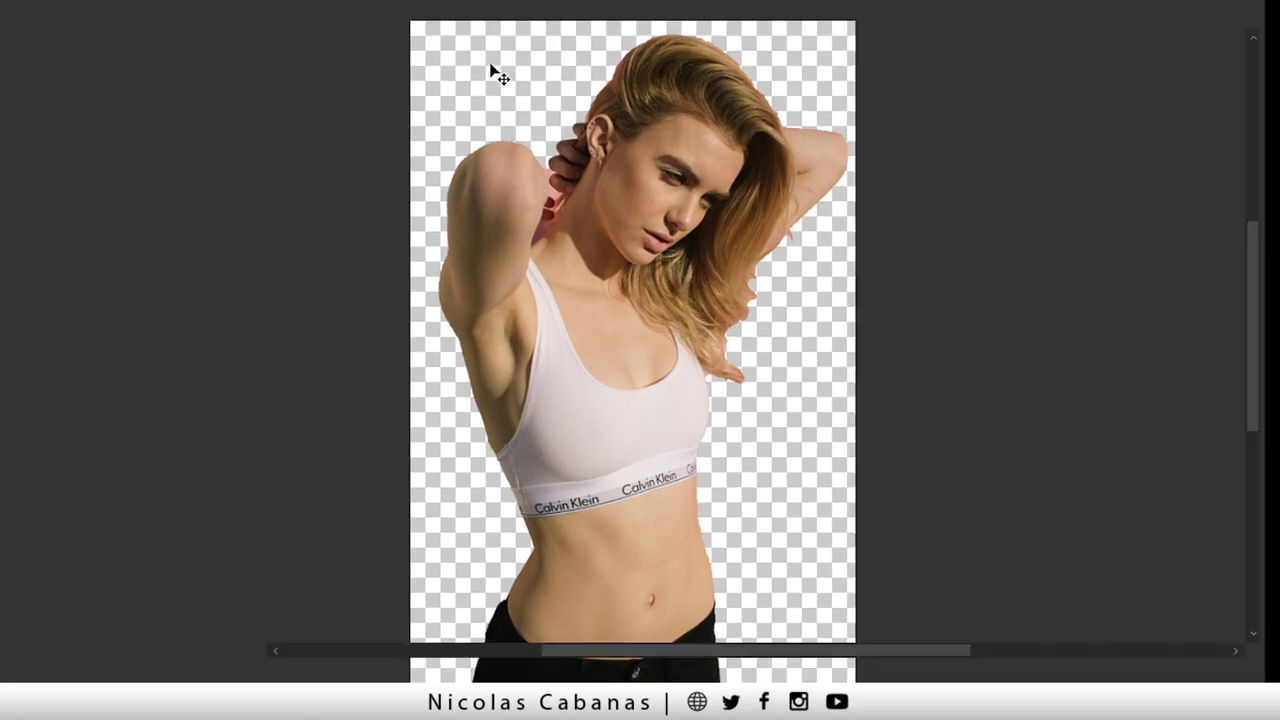
pyautogui.press('Tab')
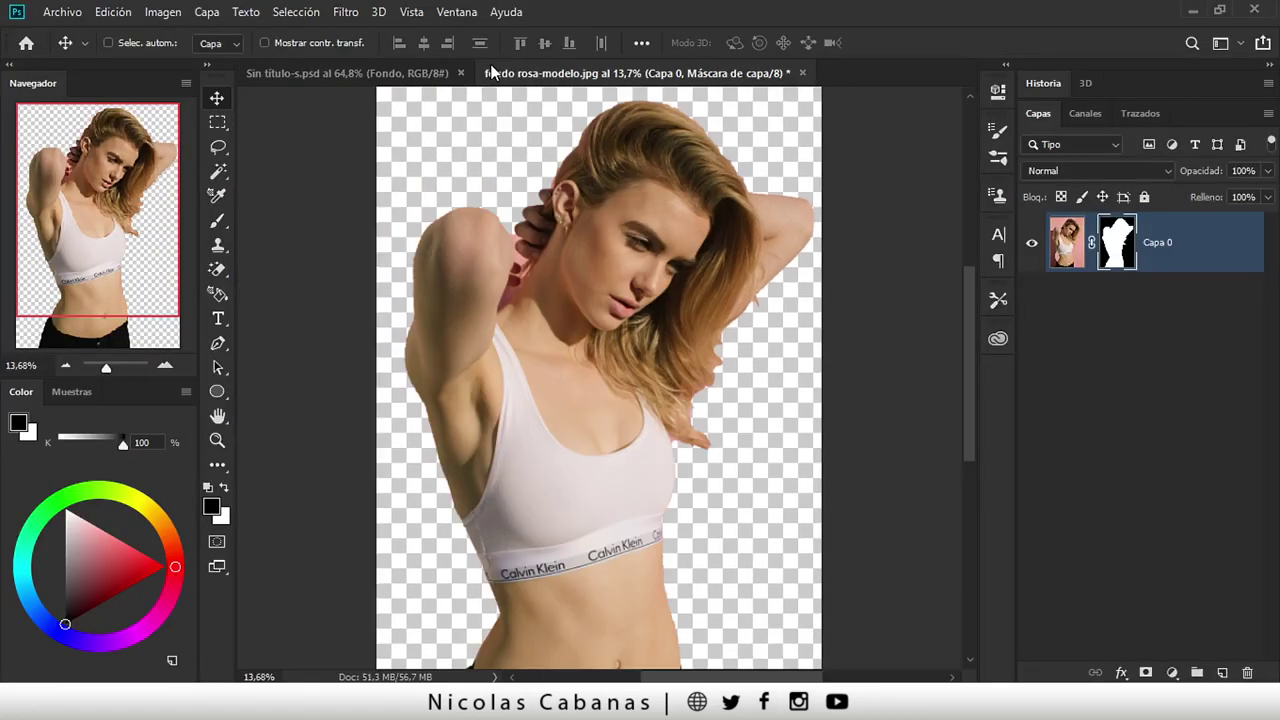